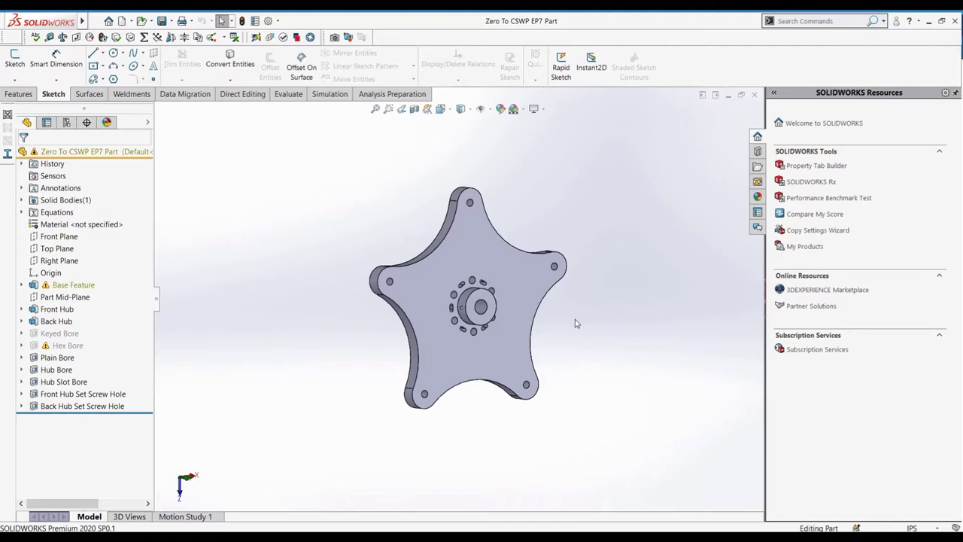
- View the part obliquely and roll the history back above Front Hub, leaving the star plate
scroll(573, 322, down, 2)
scroll(348, 205, up, 2)
scroll(348, 205, down, 2)
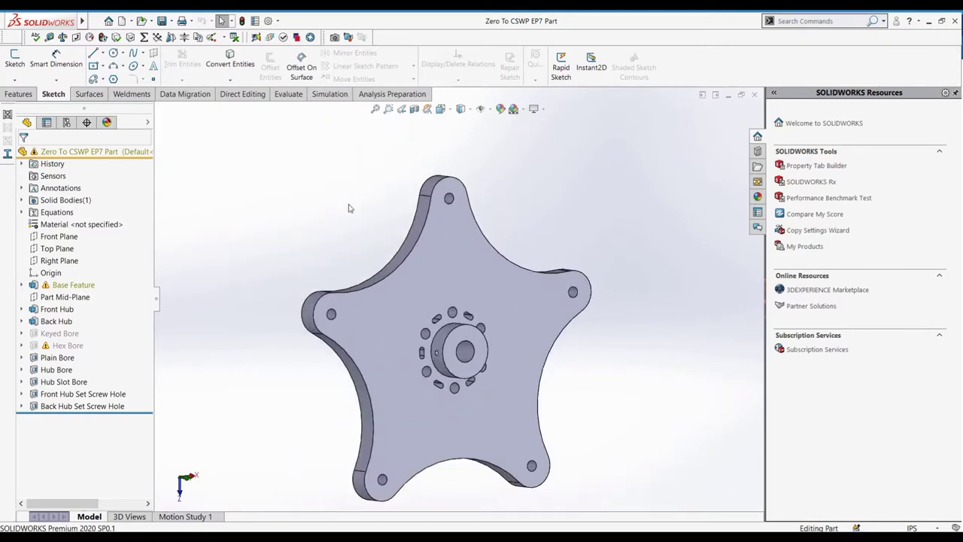
middle_drag(461, 395, 391, 361)
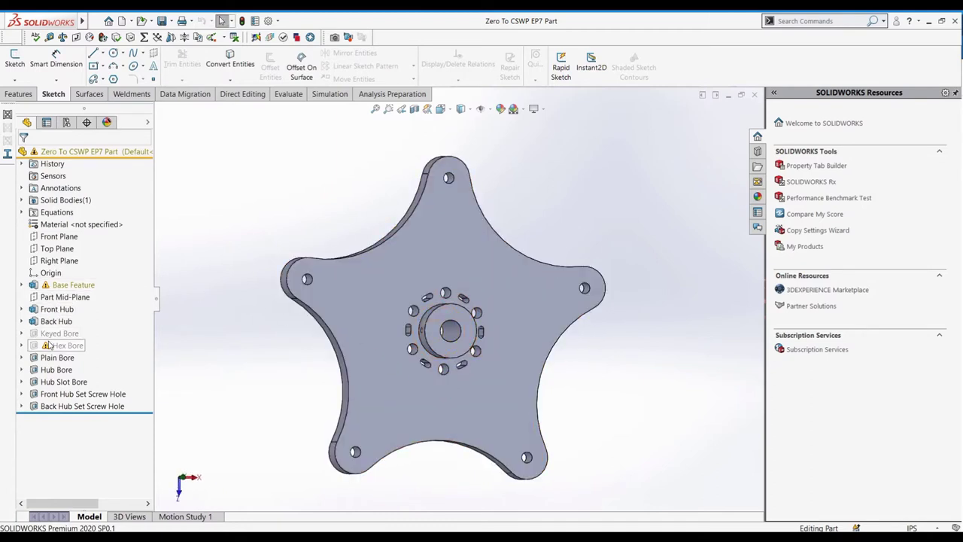
drag(75, 412, 75, 291)
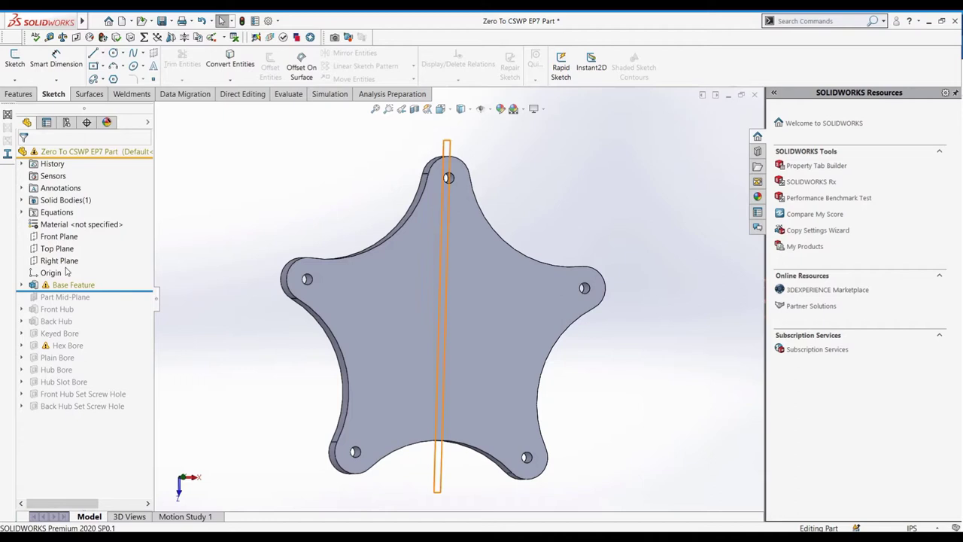
- Expand Base Feature to reveal its Sketch1
click(22, 286)
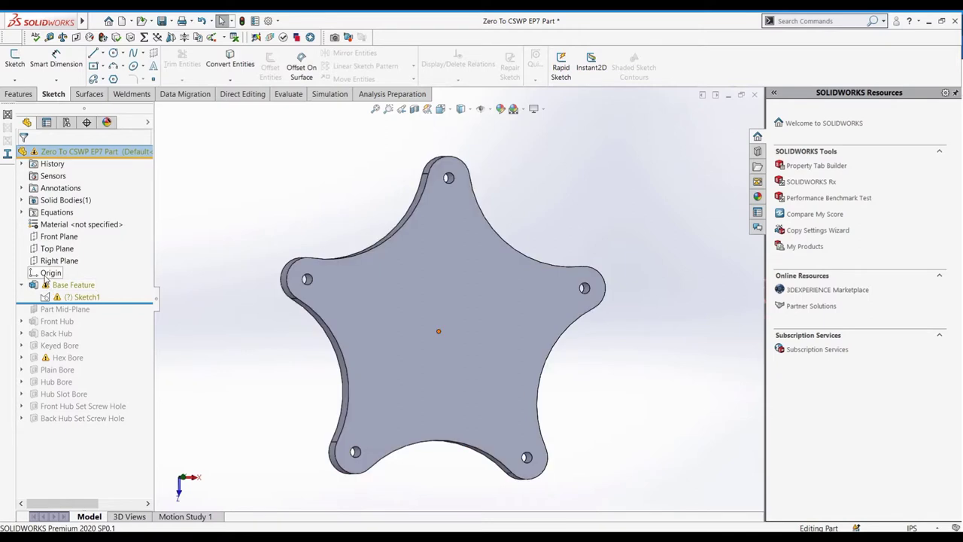
right_click(47, 260)
key(Escape)
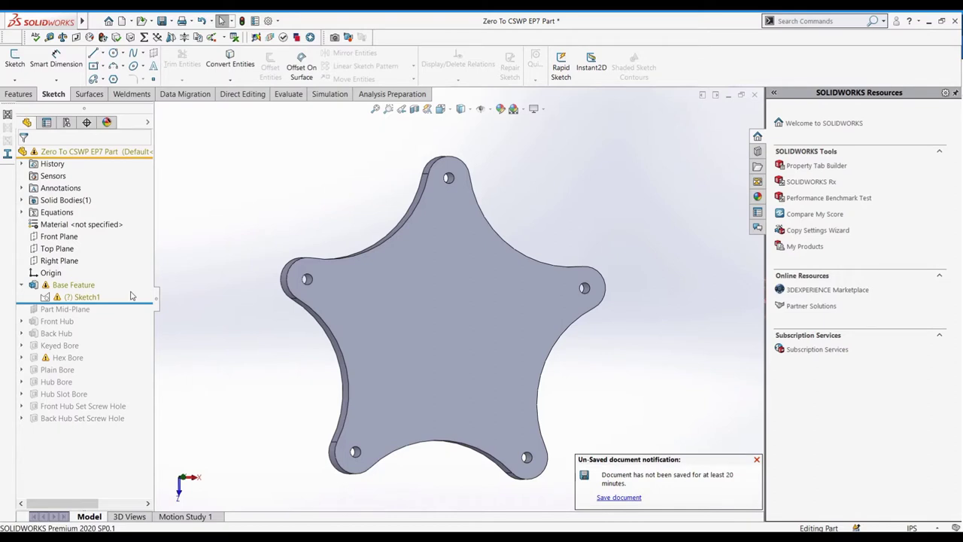
- Dismiss the unsaved-document reminder and open What's Wrong showing Sketch1's no-solution warning
click(757, 459)
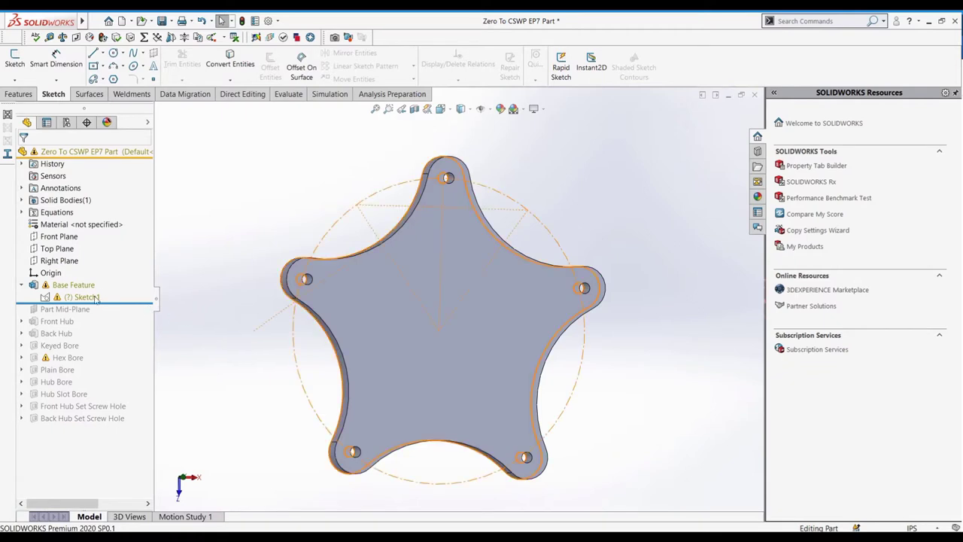
mouse_move(62, 299)
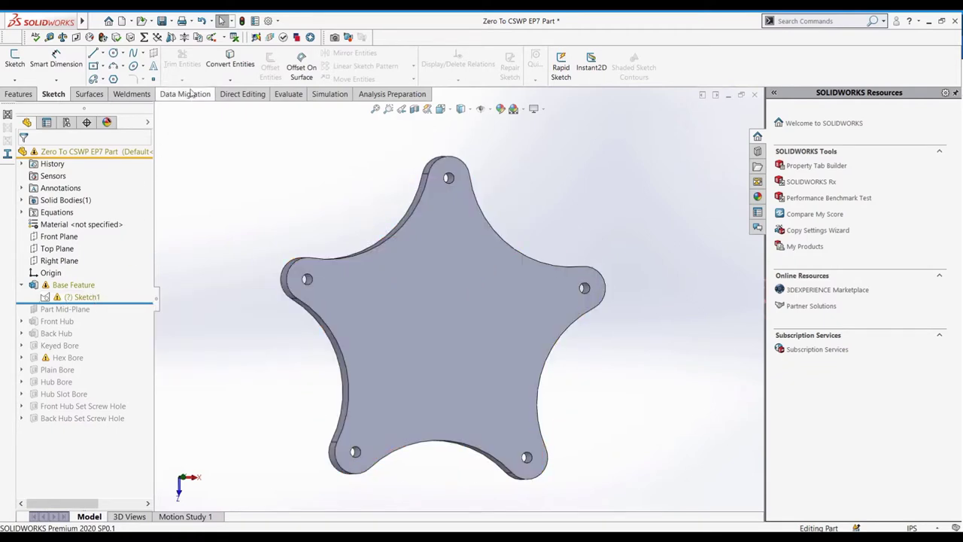
click(235, 37)
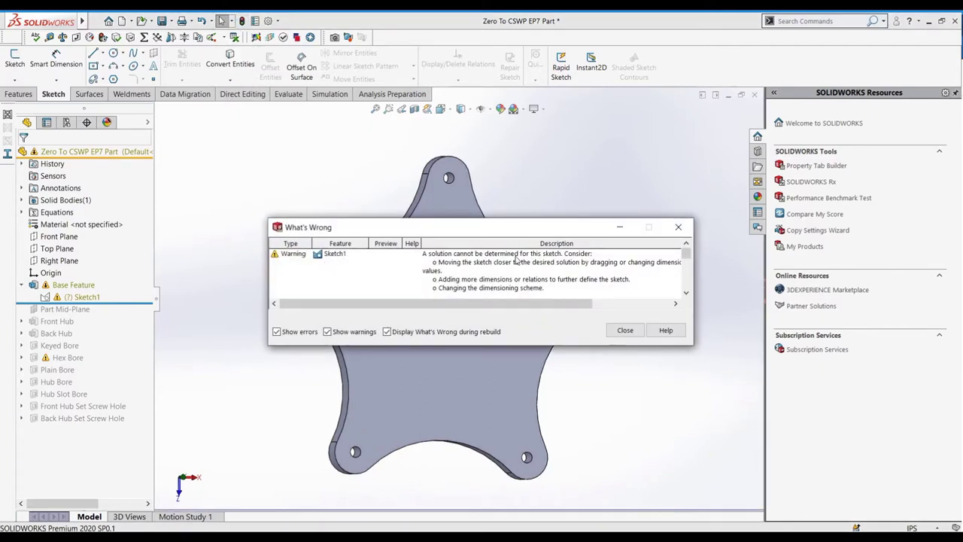
- Close the warnings list and open Sketch1 for editing, inspecting the R.50 dimension
click(624, 330)
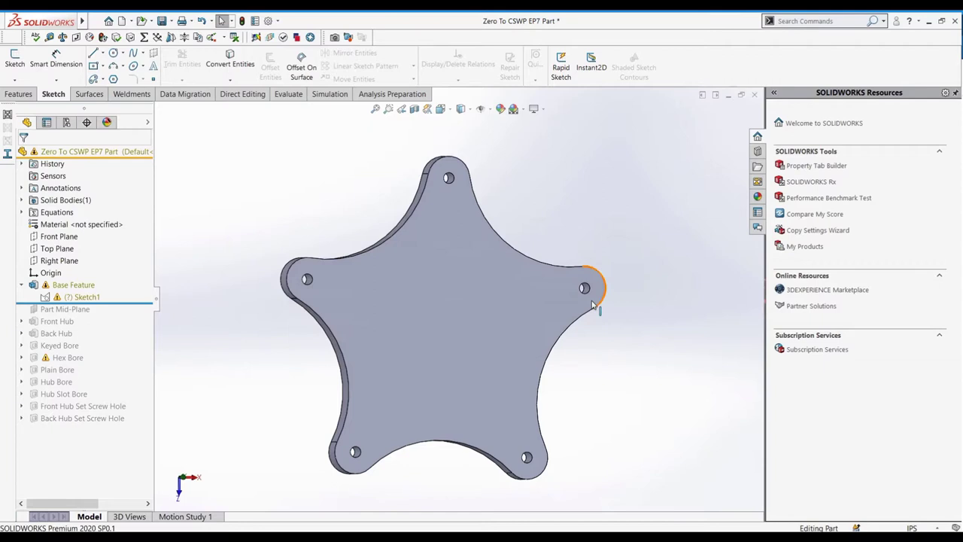
right_click(93, 299)
click(79, 297)
click(98, 260)
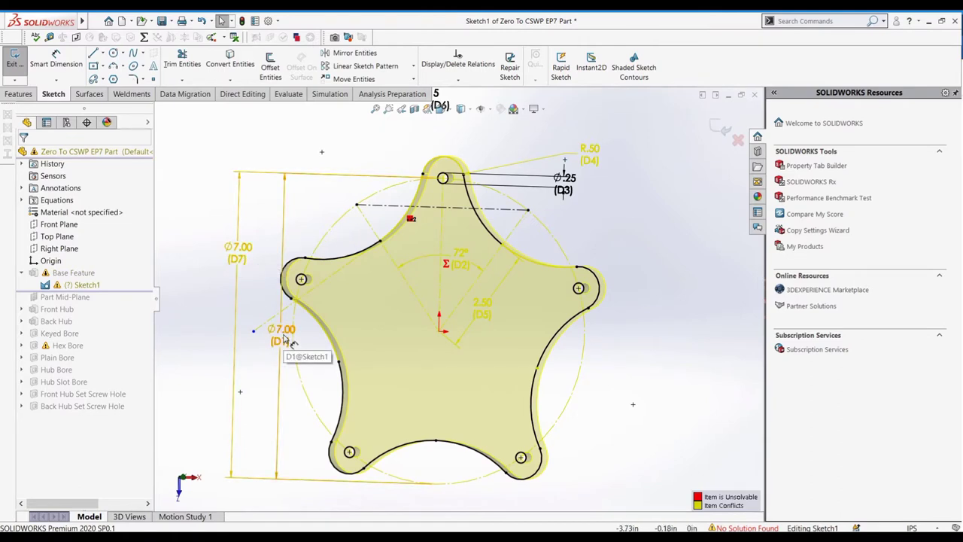
click(588, 152)
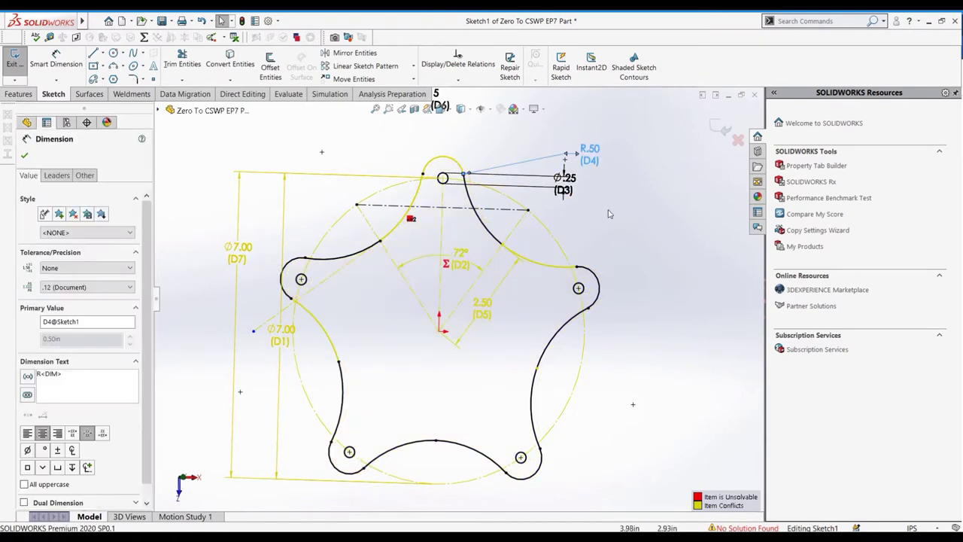
click(609, 215)
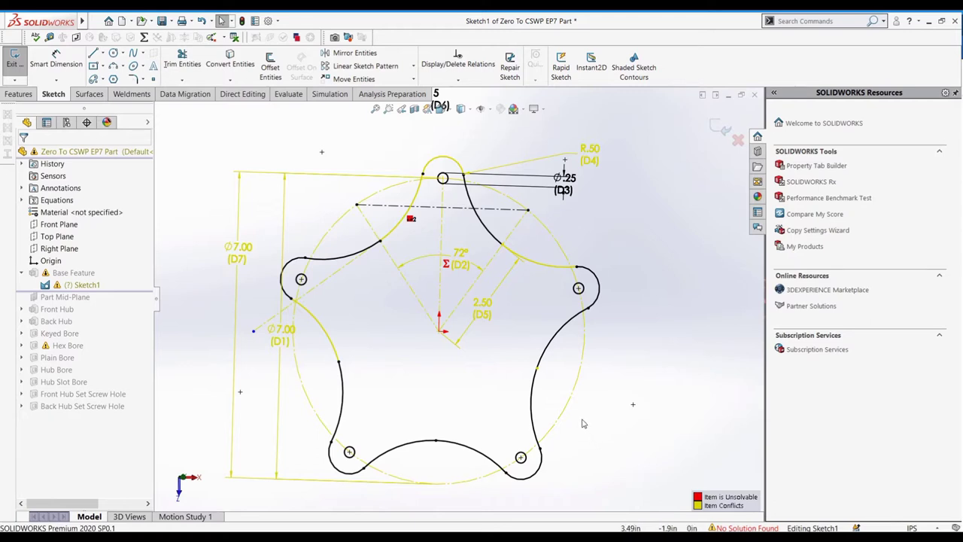
- In Top view, reposition Ø7.00 D1, delete the redundant Ø7.00 D7, and exit the sketch
key(ctrl+8)
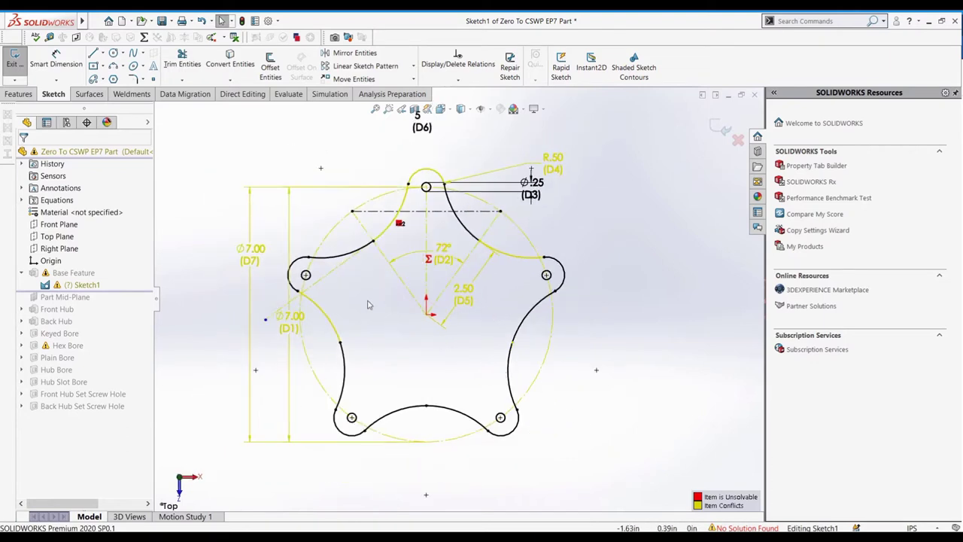
scroll(390, 290, down, 2)
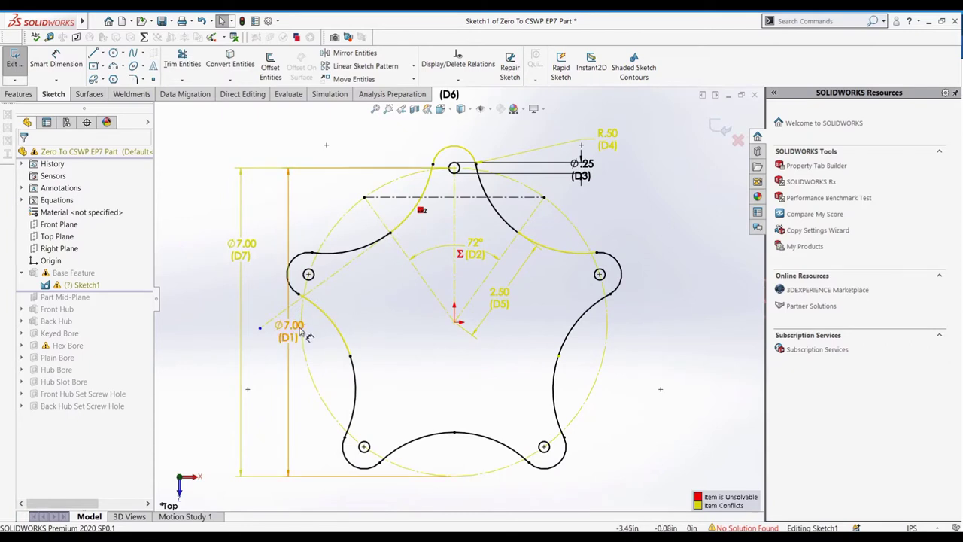
drag(295, 335, 276, 297)
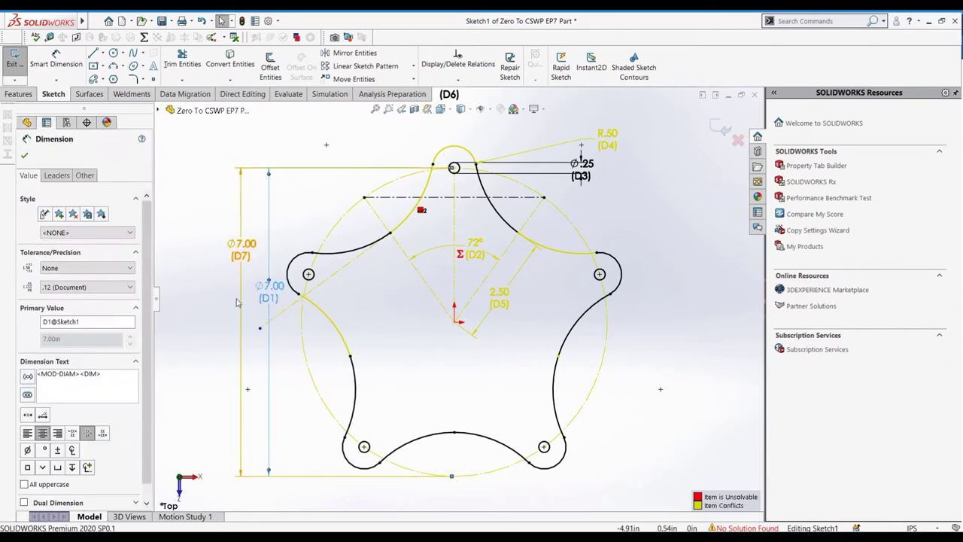
click(209, 304)
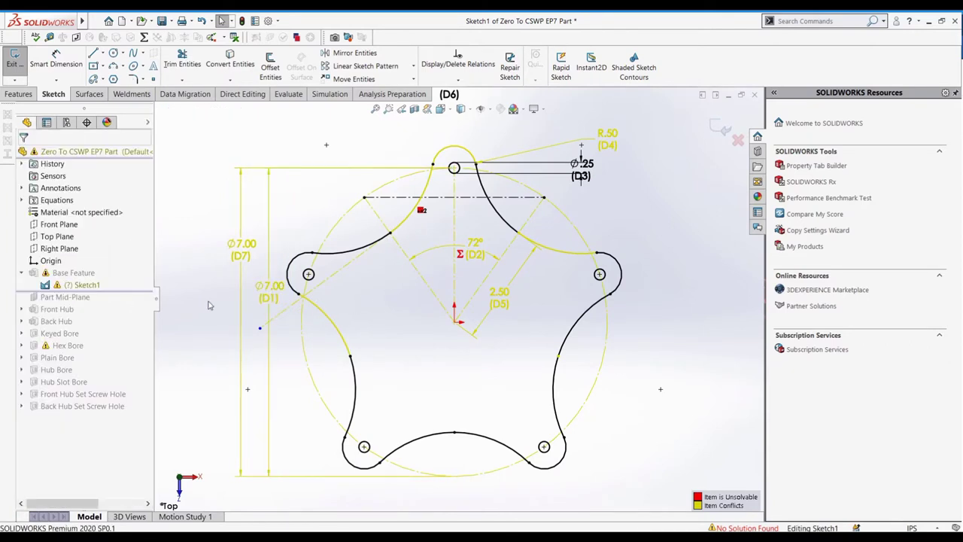
right_click(237, 257)
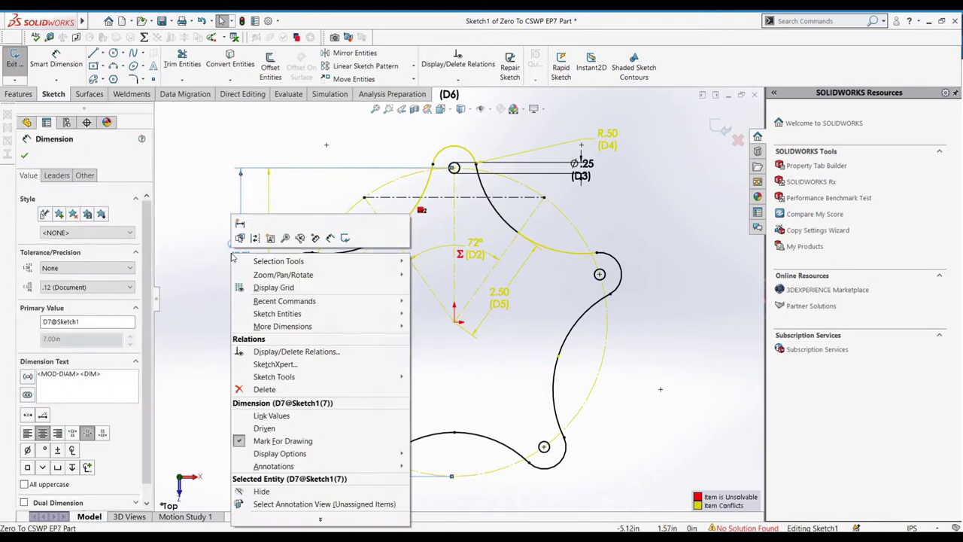
click(261, 386)
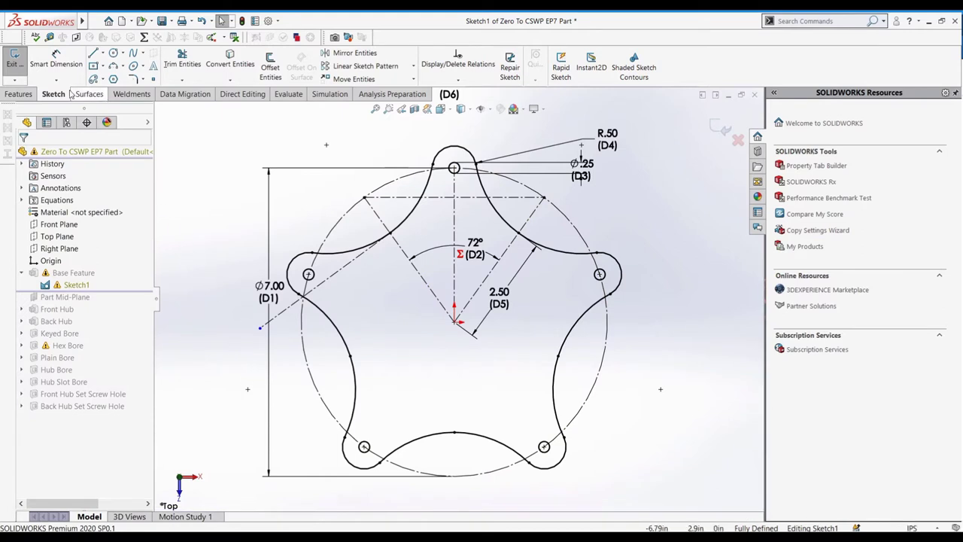
click(15, 60)
right_click(41, 194)
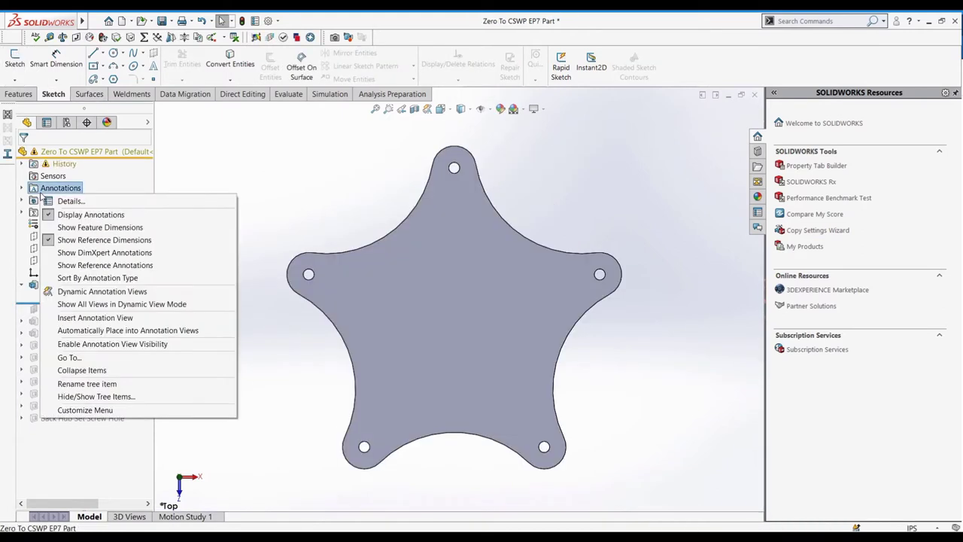
click(182, 180)
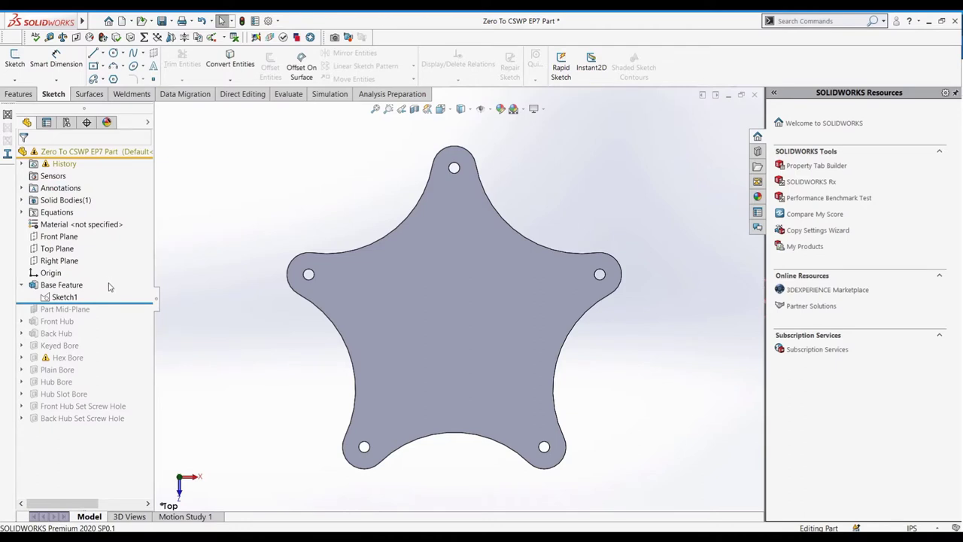
middle_drag(179, 262, 212, 284)
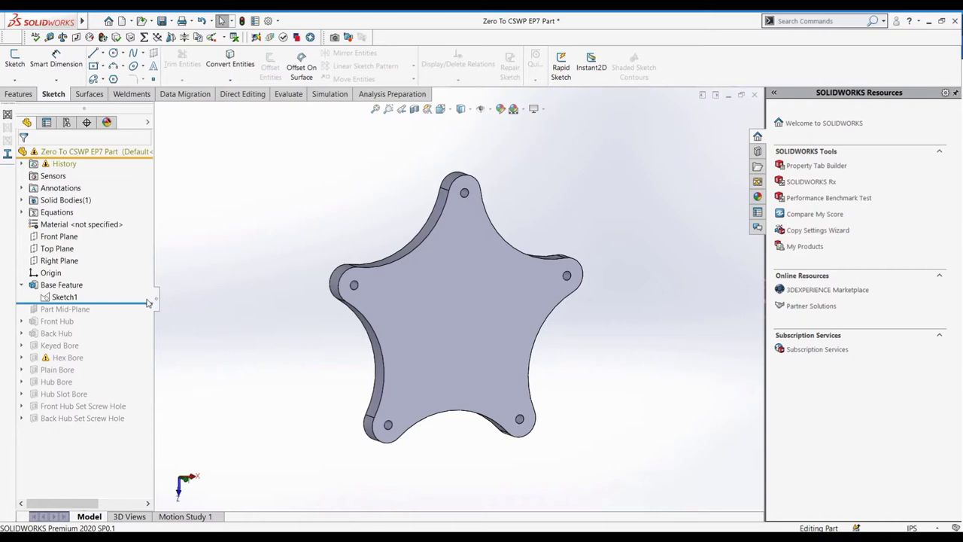
- Roll forward to the end and suppress Plain Bore through Back Hub Set Screw Hole
drag(146, 304, 132, 435)
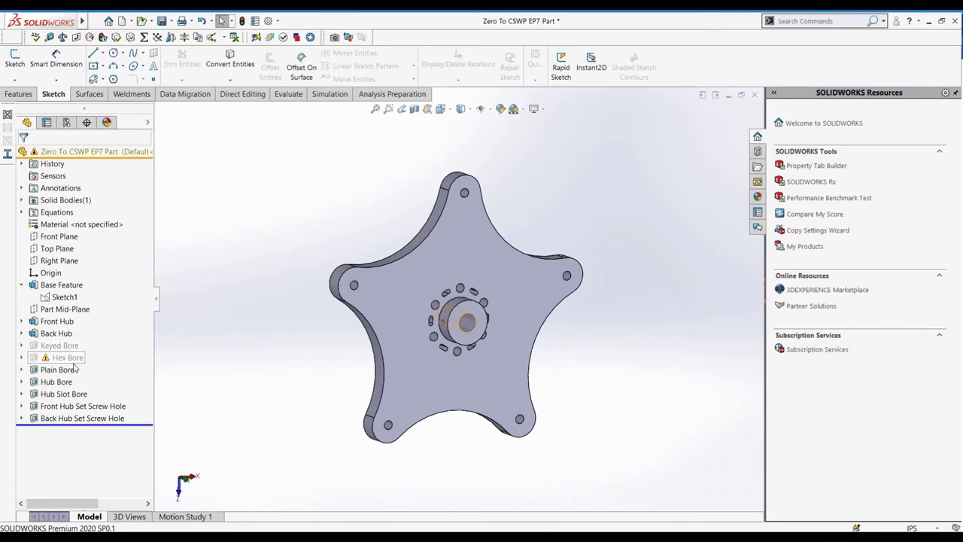
drag(45, 425, 76, 371)
right_click(48, 406)
click(75, 331)
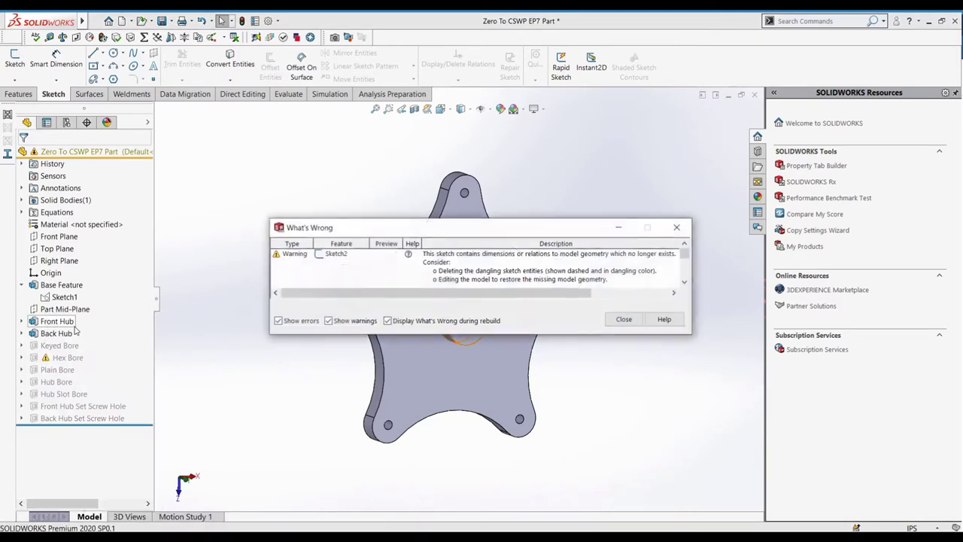
click(623, 319)
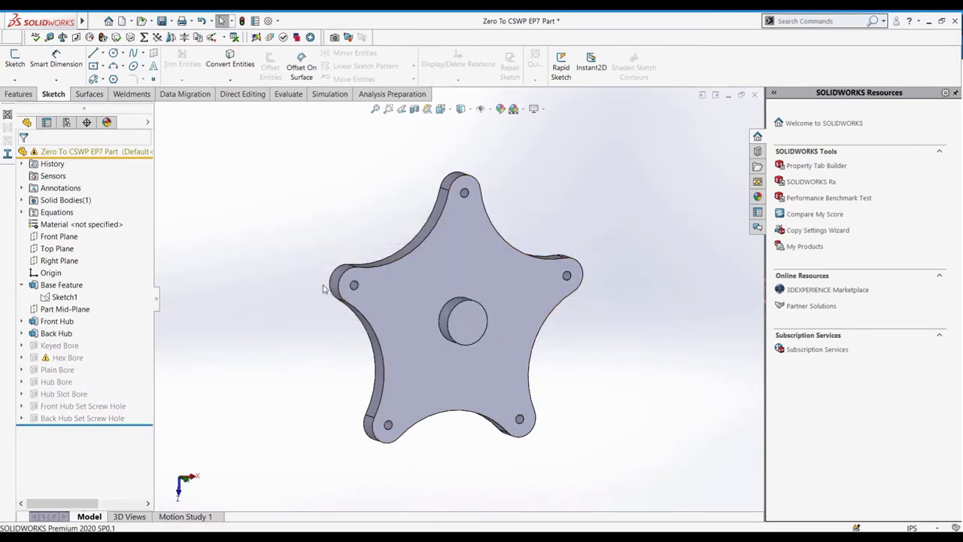
- Unsuppress Keyed Bore, continue past its rebuild error, and reopen it for editing
right_click(64, 346)
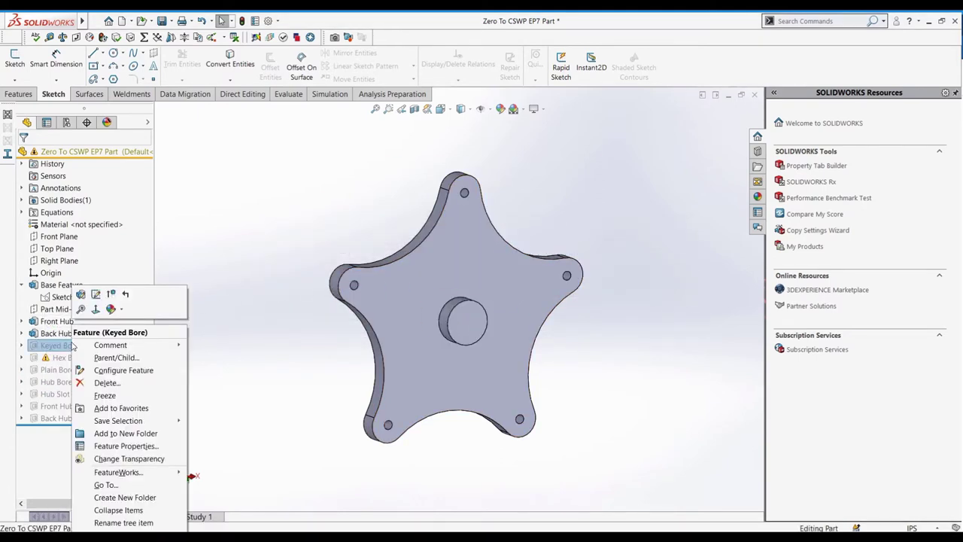
click(111, 295)
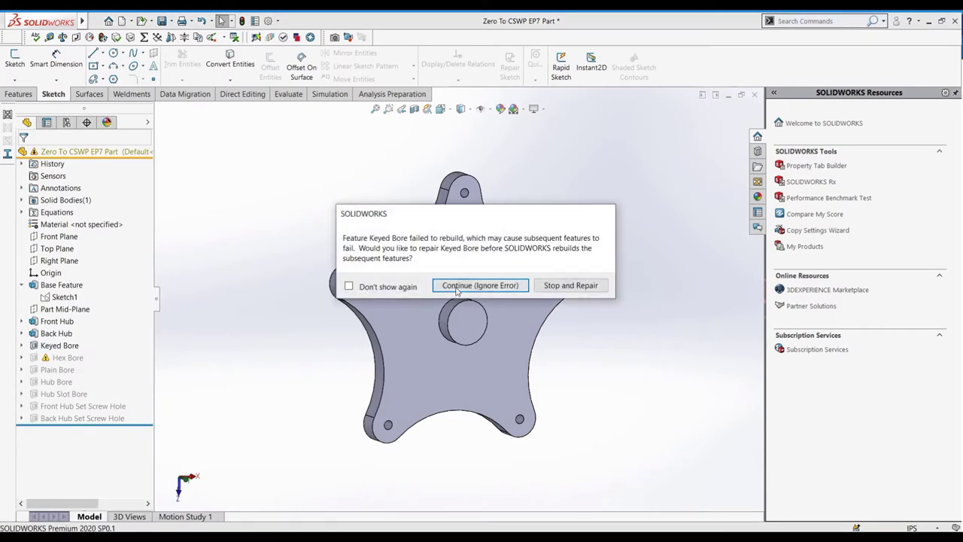
click(451, 287)
click(624, 342)
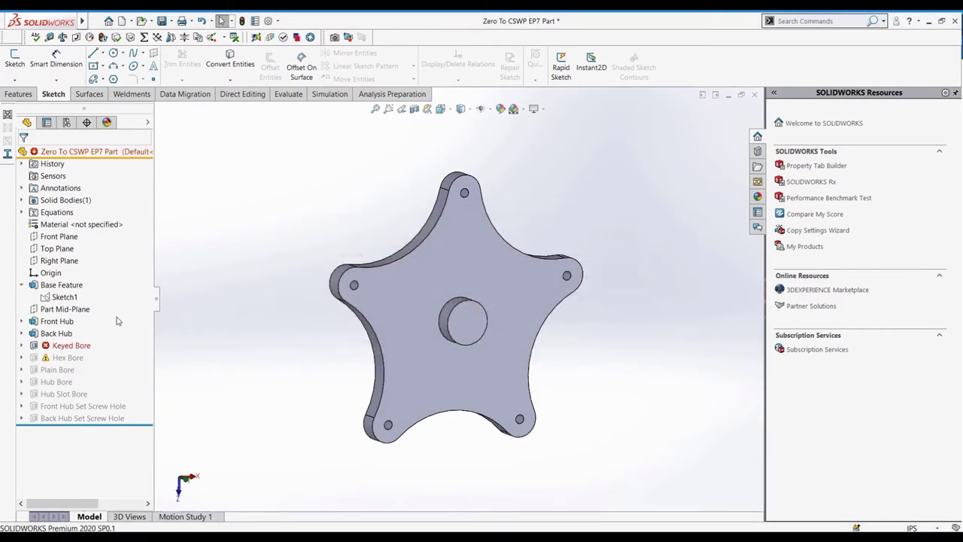
click(22, 345)
right_click(64, 345)
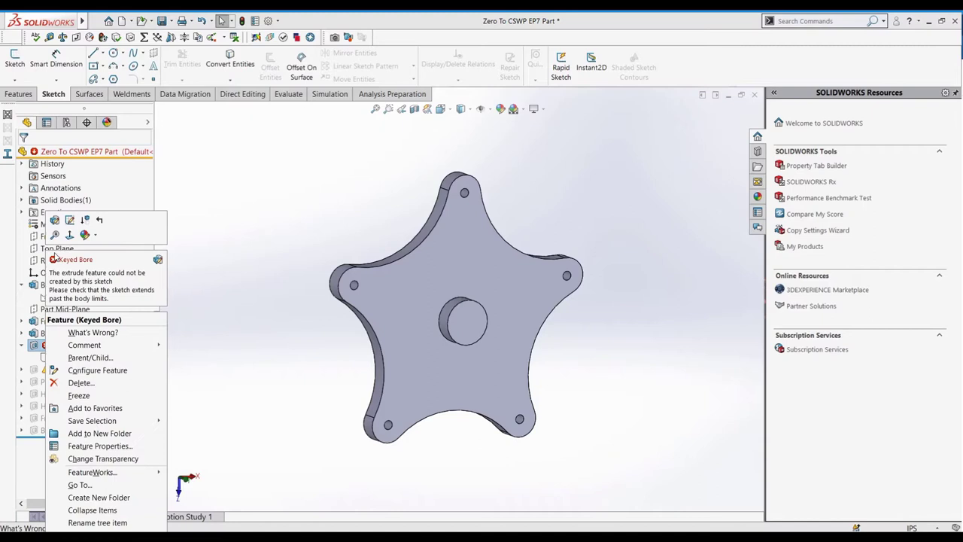
click(54, 224)
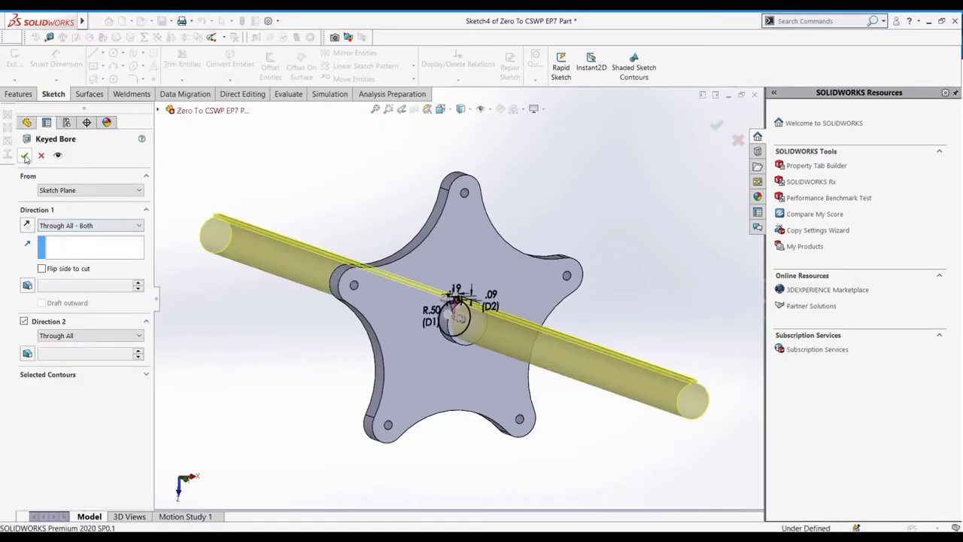
- Close the Keyed Bore cut settings and open its Sketch4 for editing
click(26, 155)
click(26, 154)
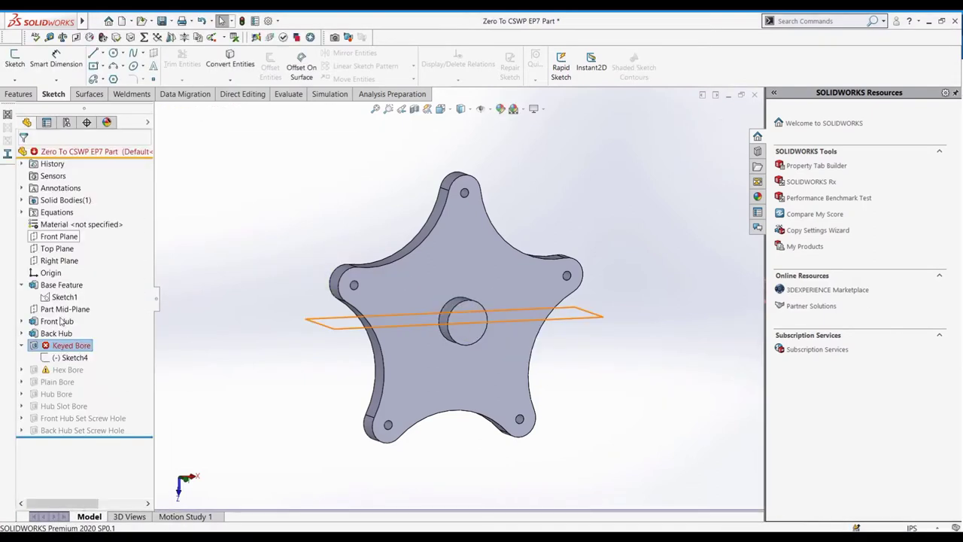
click(71, 357)
click(77, 331)
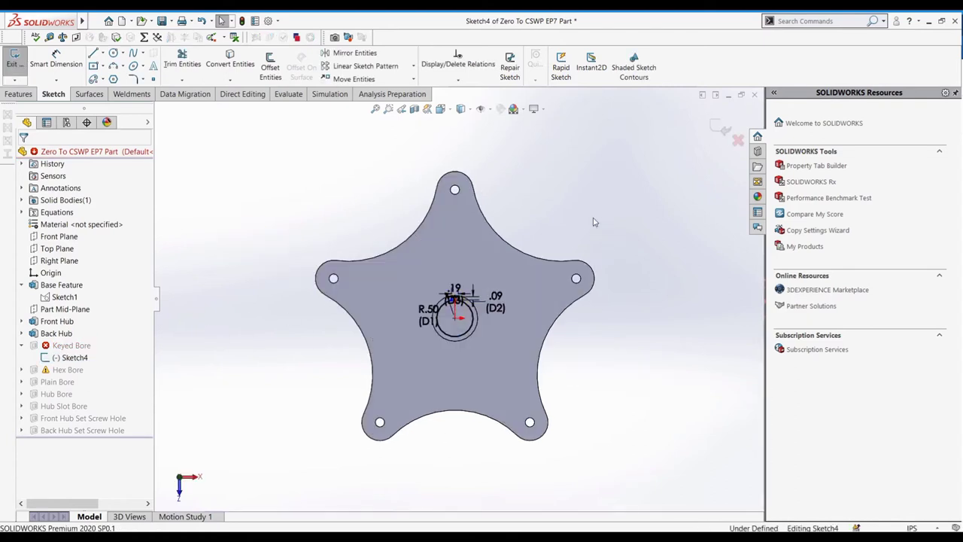
scroll(459, 301, down, 6)
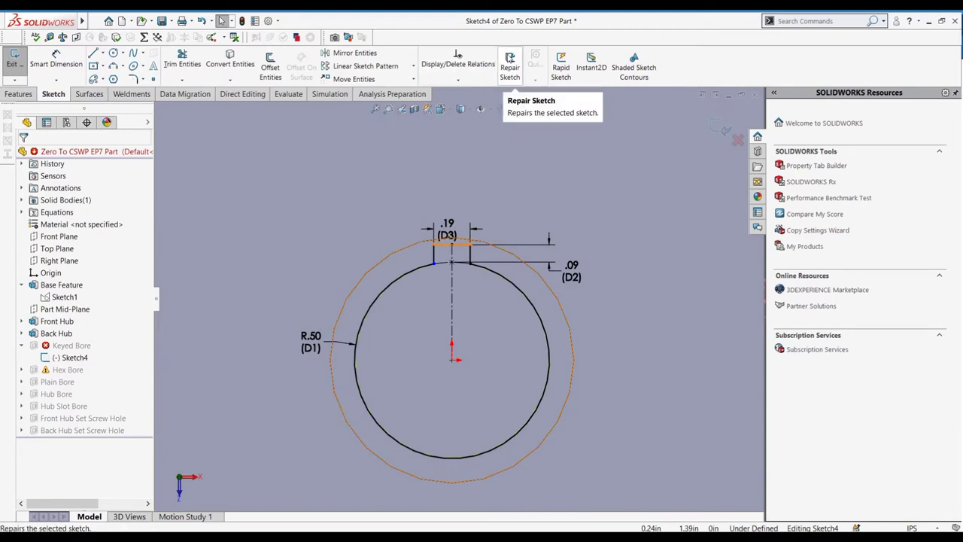
- Run Repair Sketch to locate the small gap in Sketch4
click(510, 67)
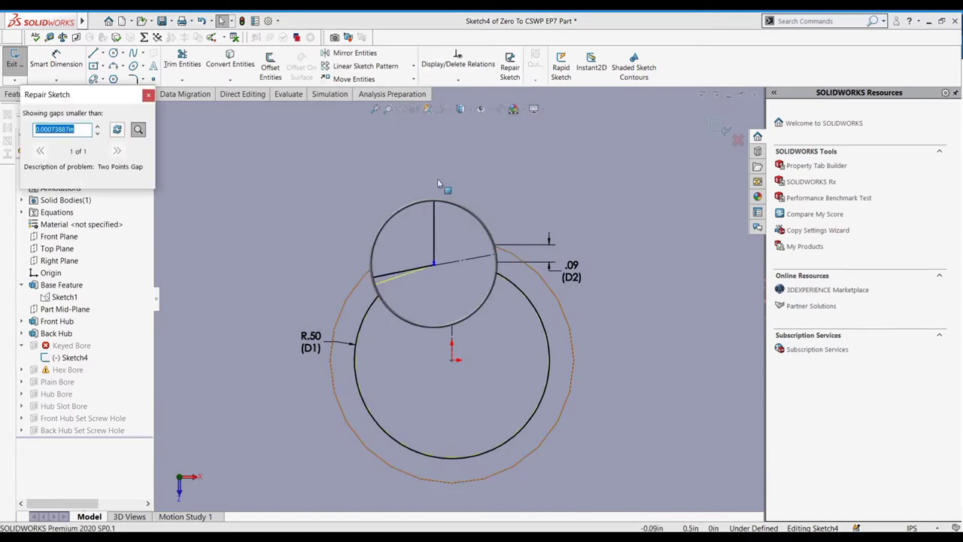
click(435, 265)
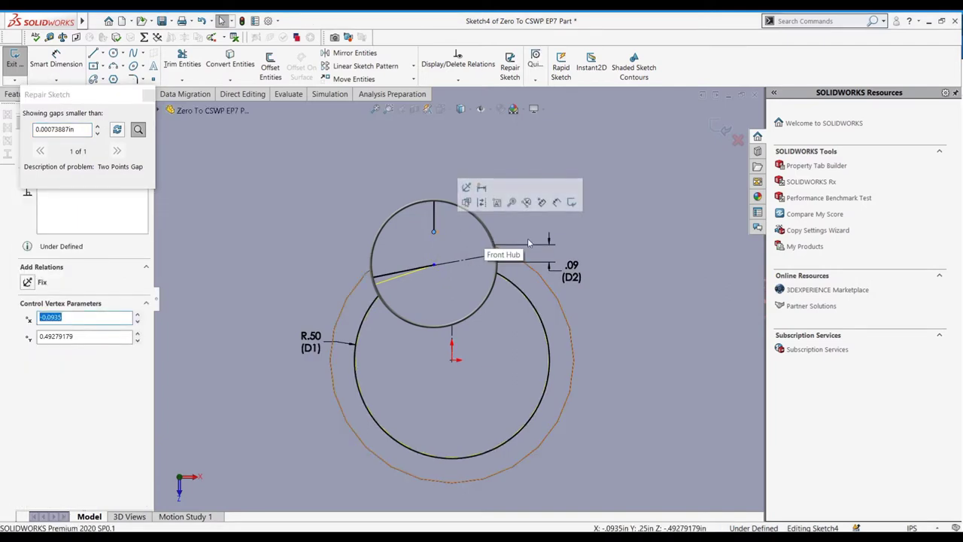
click(566, 228)
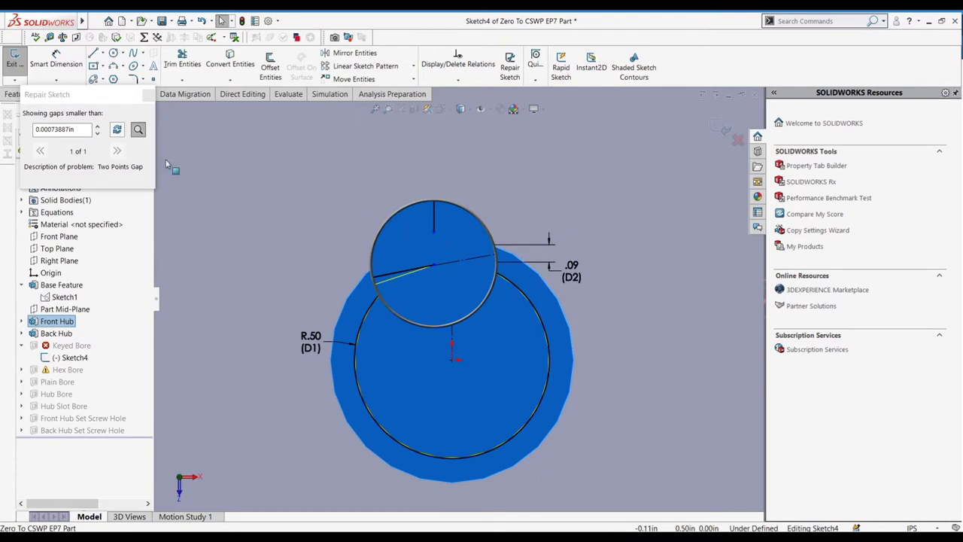
click(148, 95)
click(423, 214)
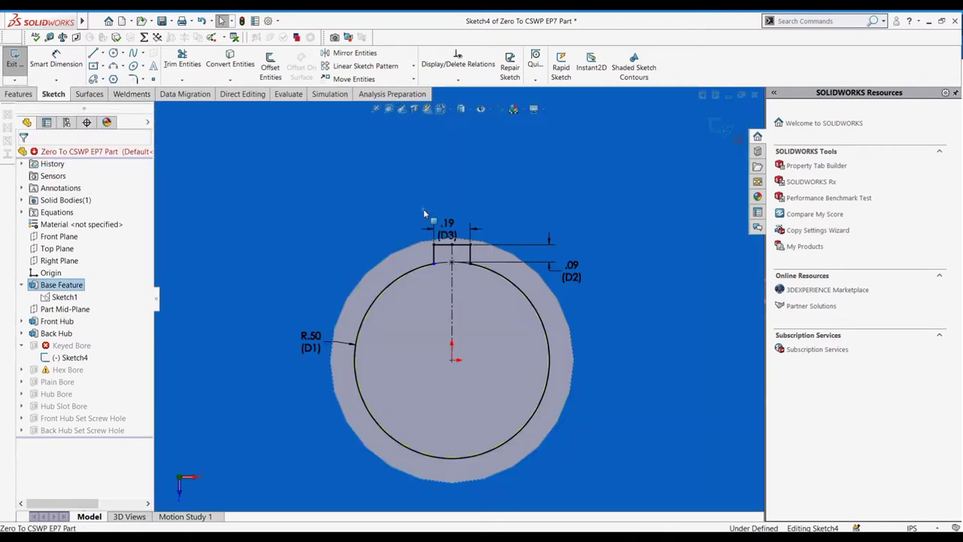
click(423, 215)
scroll(448, 286, down, 2)
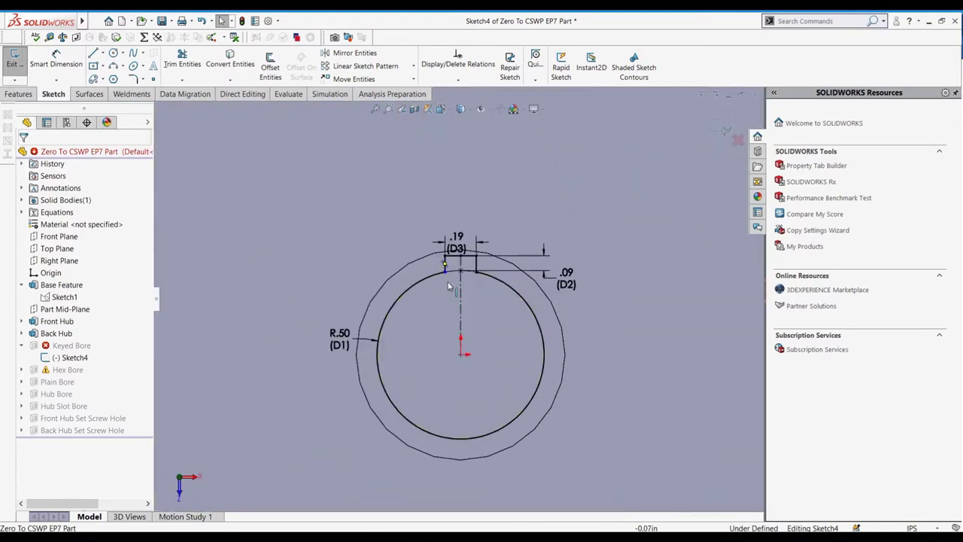
scroll(448, 282, down, 6)
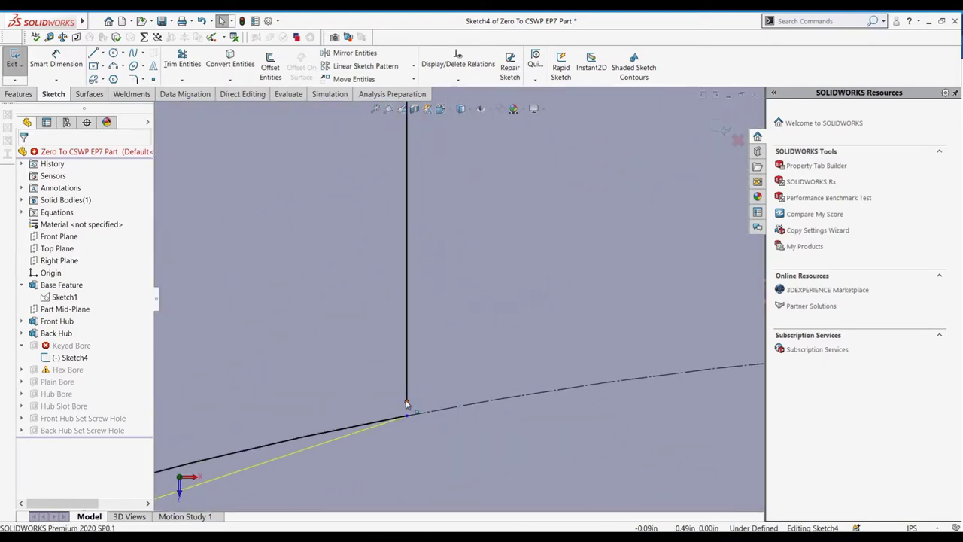
- Merge the two gap endpoints where the key line meets the circle, then rebuild
click(406, 406)
ctrl+click(406, 408)
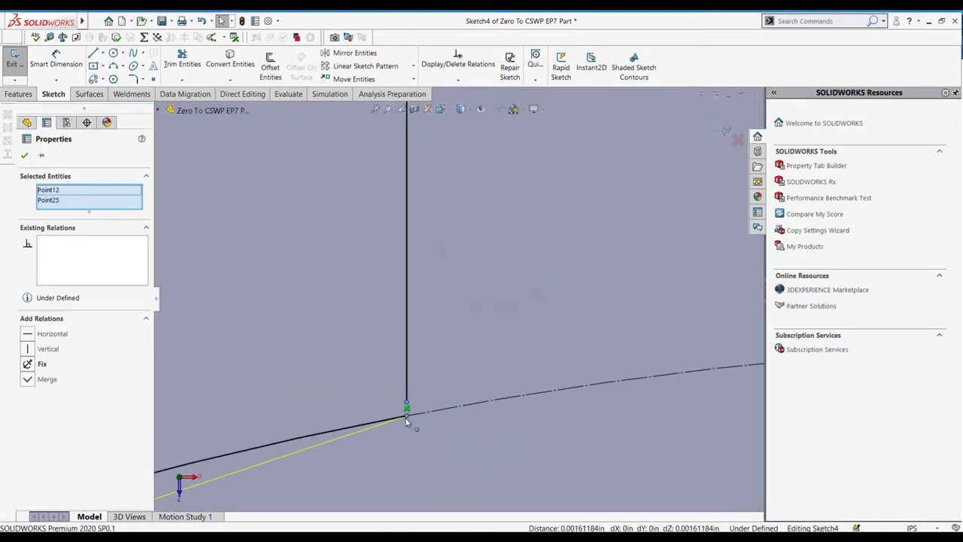
click(39, 379)
click(24, 155)
scroll(254, 296, up, 7)
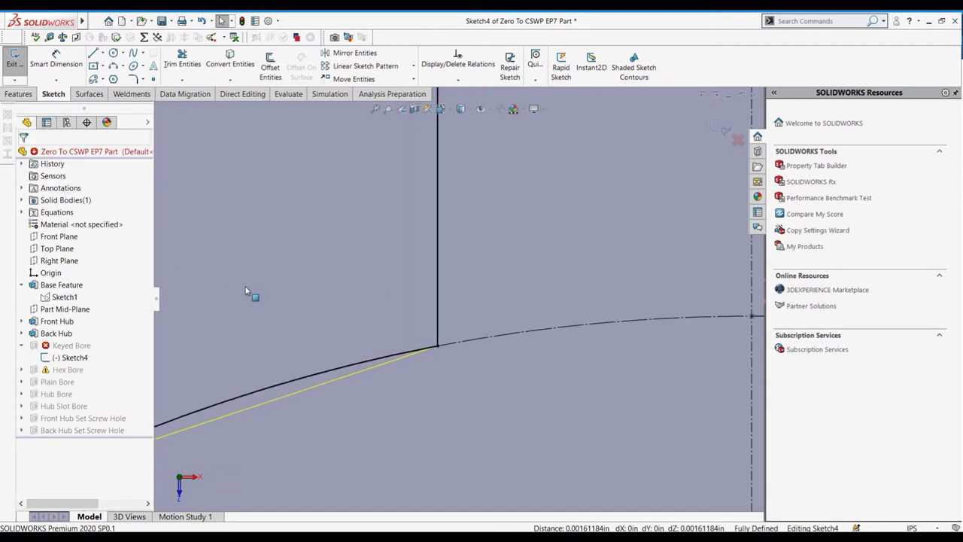
scroll(326, 361, up, 3)
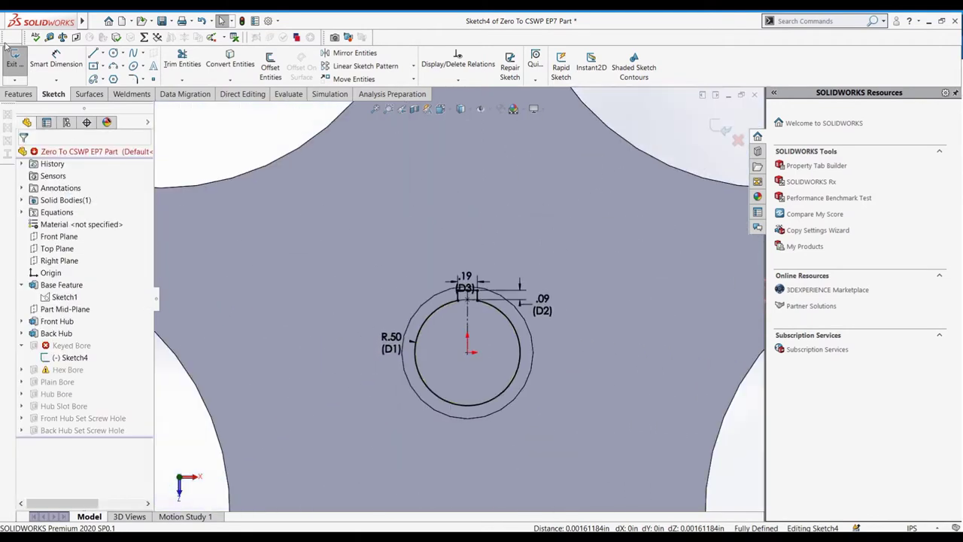
key(ctrl+b)
- Unsuppress Hex Bore, continuing past the rebuild warnings, and fit the part in view
click(448, 288)
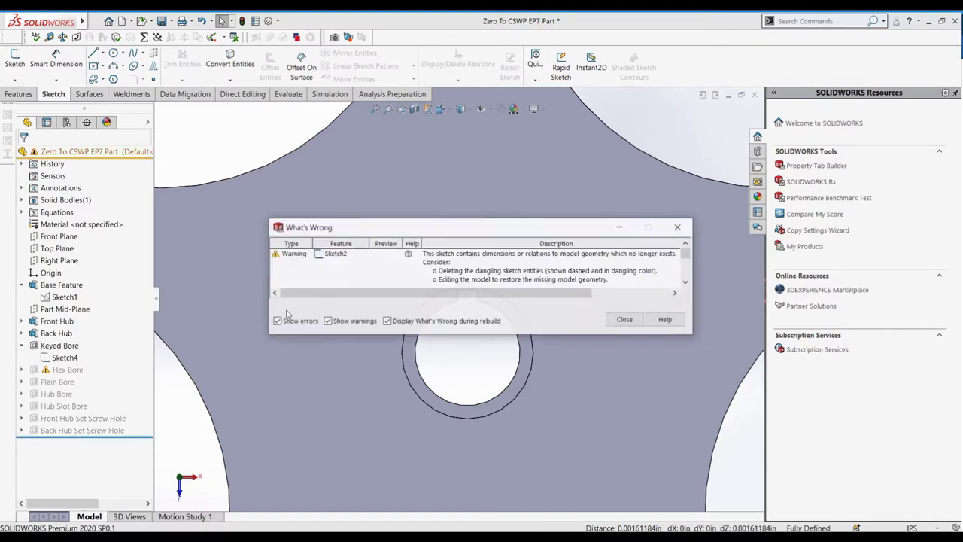
click(625, 320)
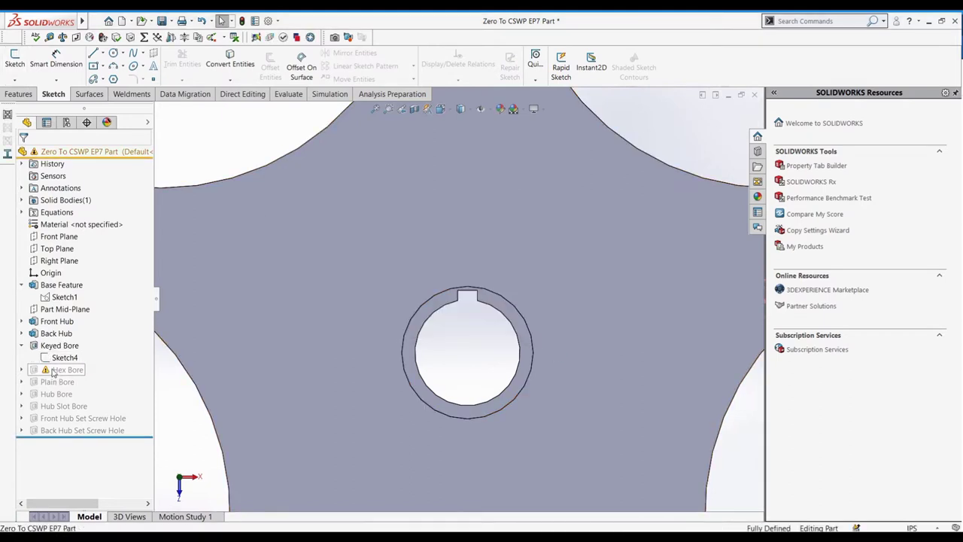
right_click(64, 369)
click(91, 283)
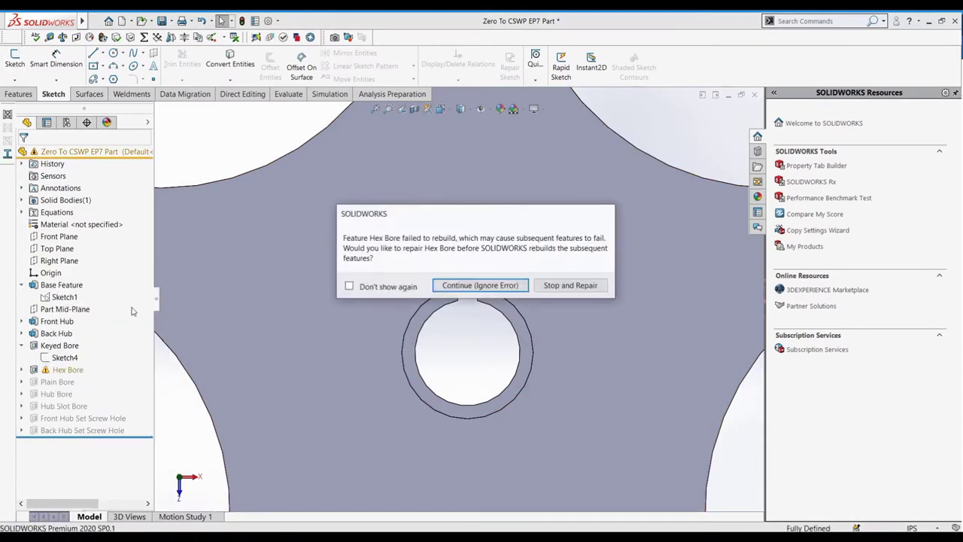
click(450, 289)
click(610, 331)
key(f)
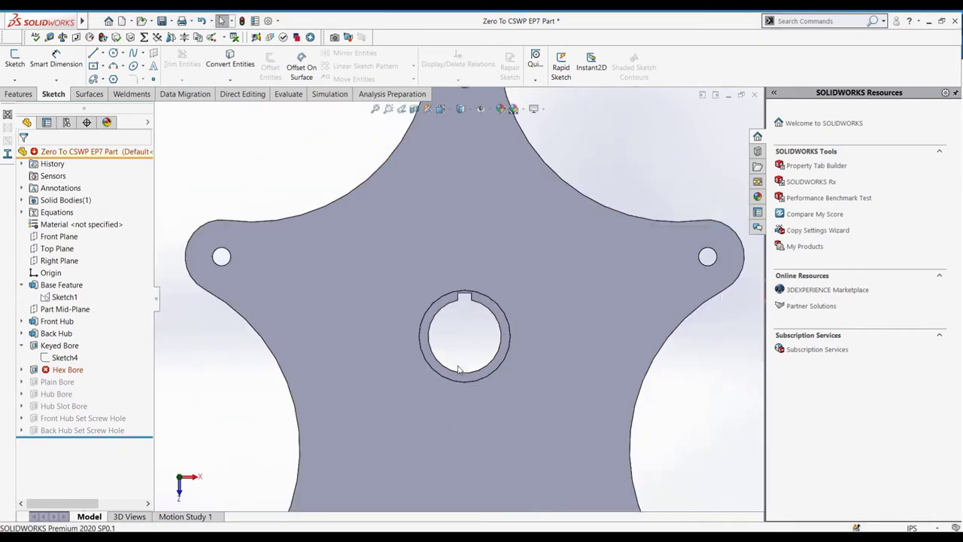
- Suppress Keyed Bore and continue past the Sketch2 warning so the hex bore rebuilds
click(54, 345)
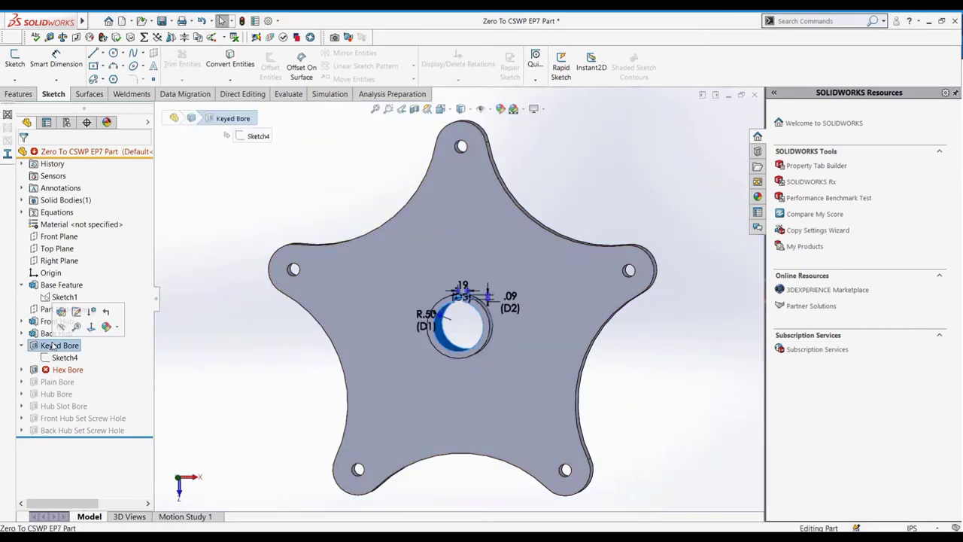
click(22, 369)
click(63, 382)
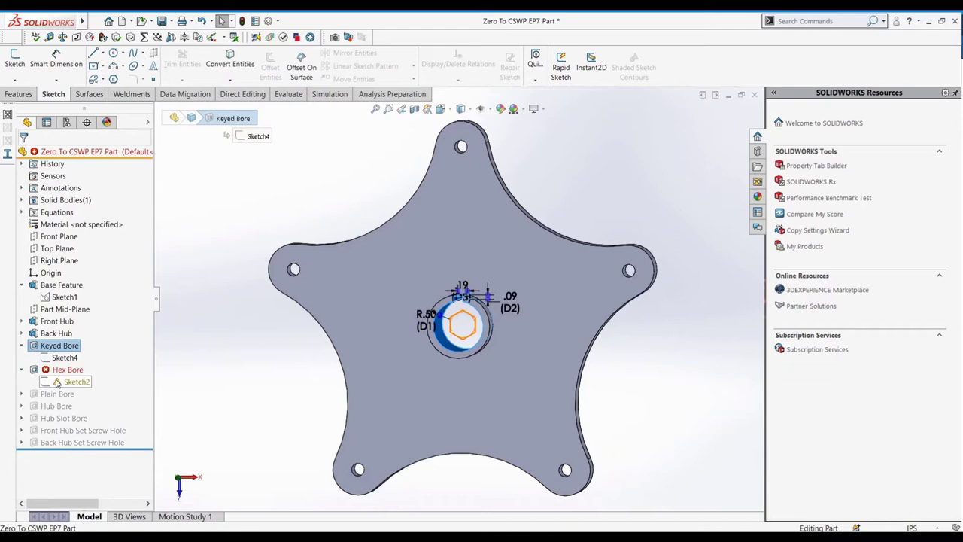
scroll(471, 350, down, 5)
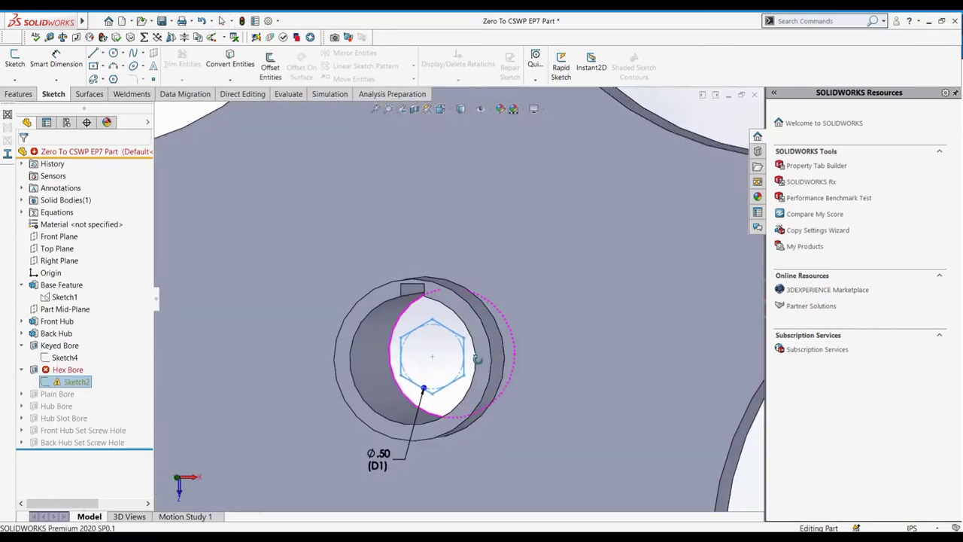
right_click(65, 346)
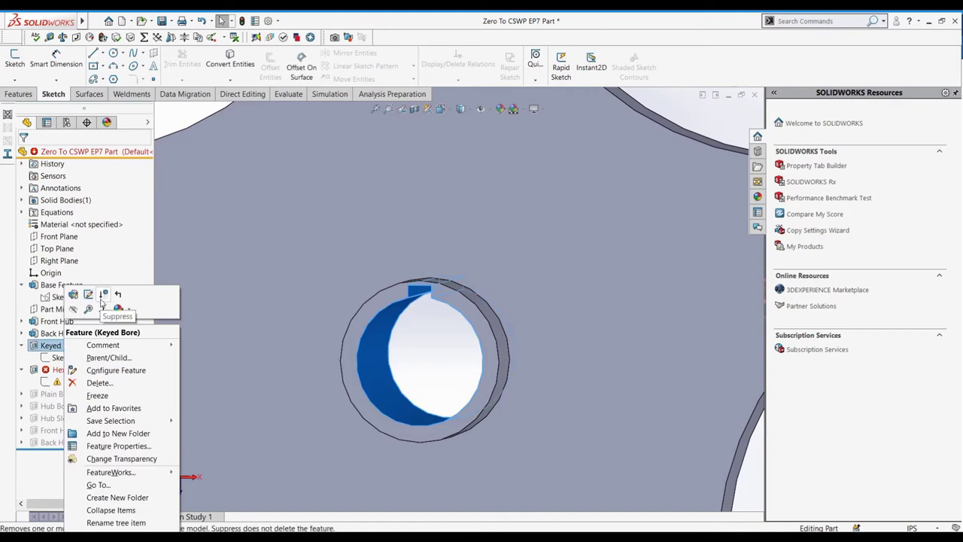
click(103, 293)
click(439, 286)
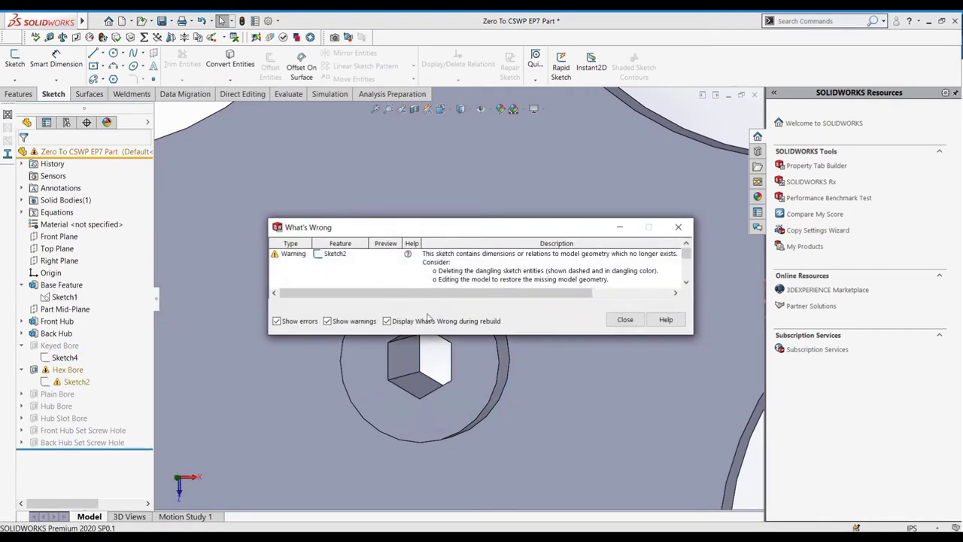
click(634, 322)
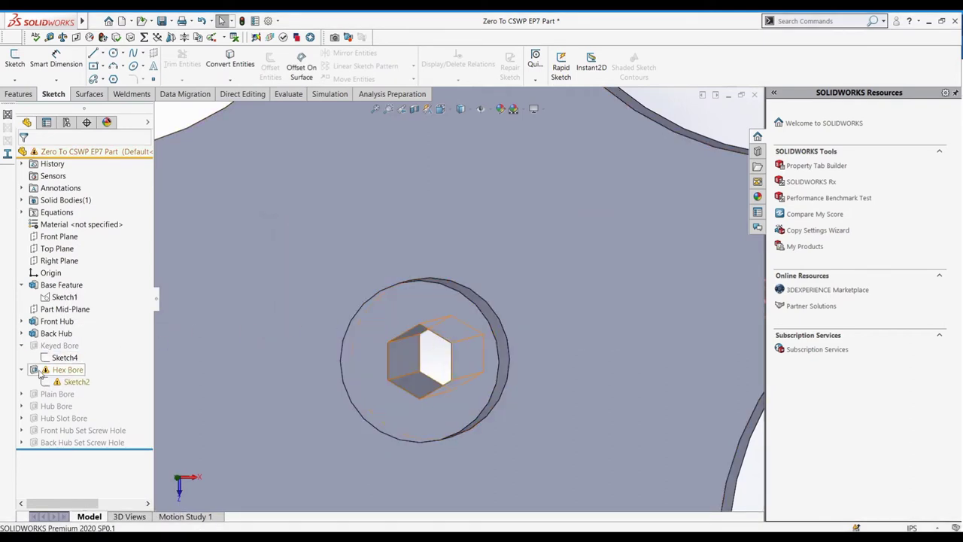
scroll(268, 324, up, 5)
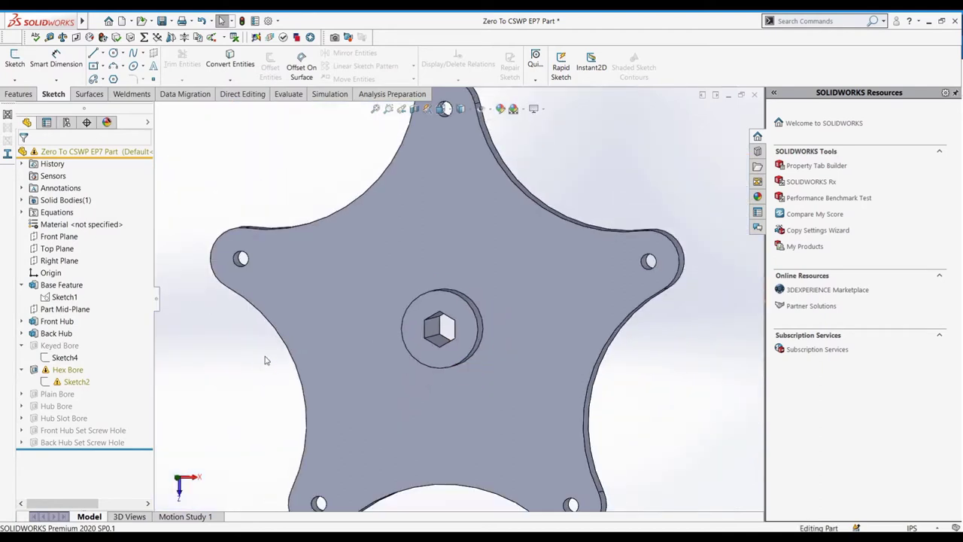
- Open Hex Bore's Sketch2 for editing, then exit and close the rebuild warnings
scroll(435, 320, down, 5)
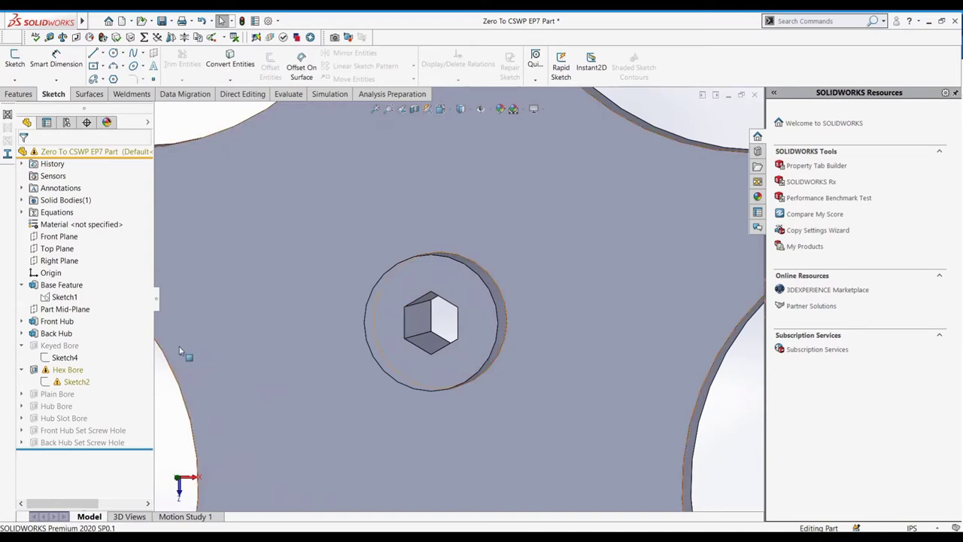
right_click(91, 380)
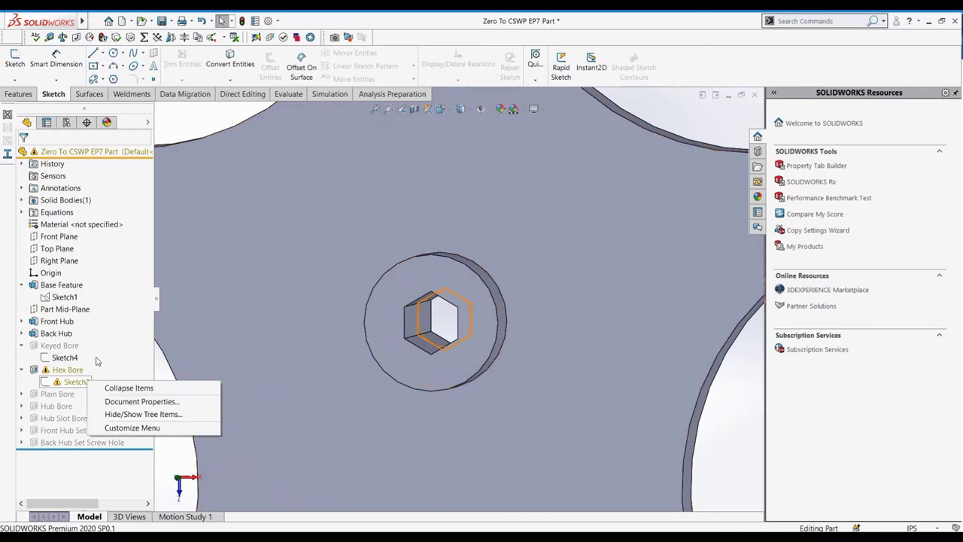
click(71, 381)
right_click(71, 381)
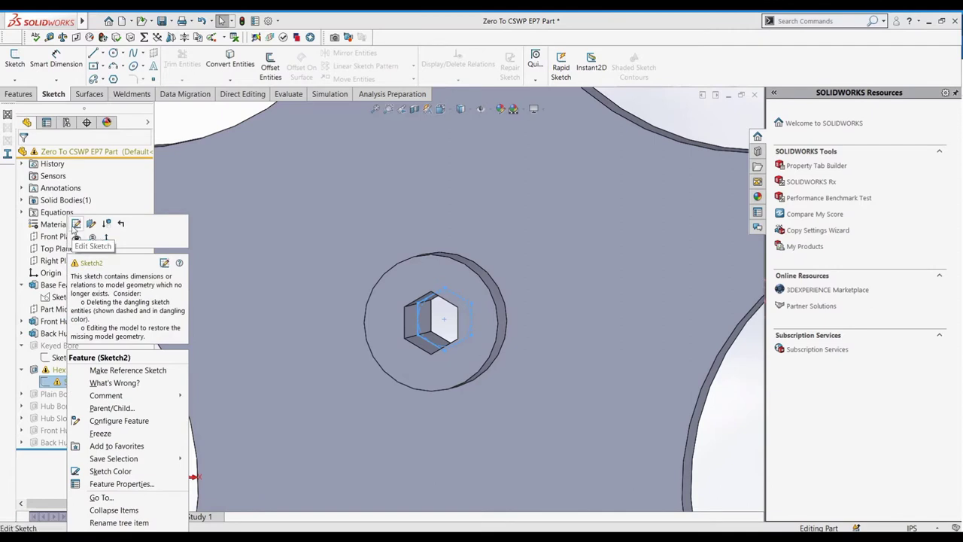
click(76, 224)
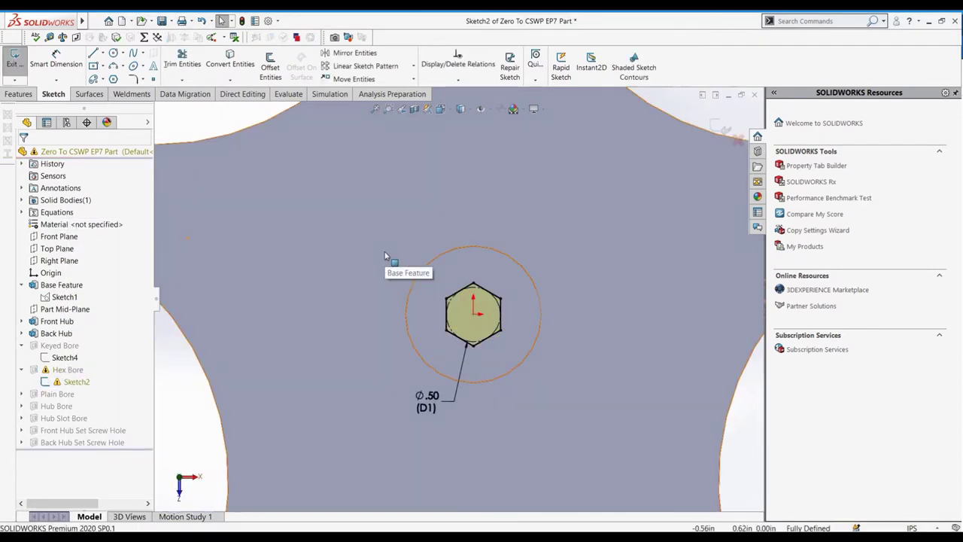
click(15, 59)
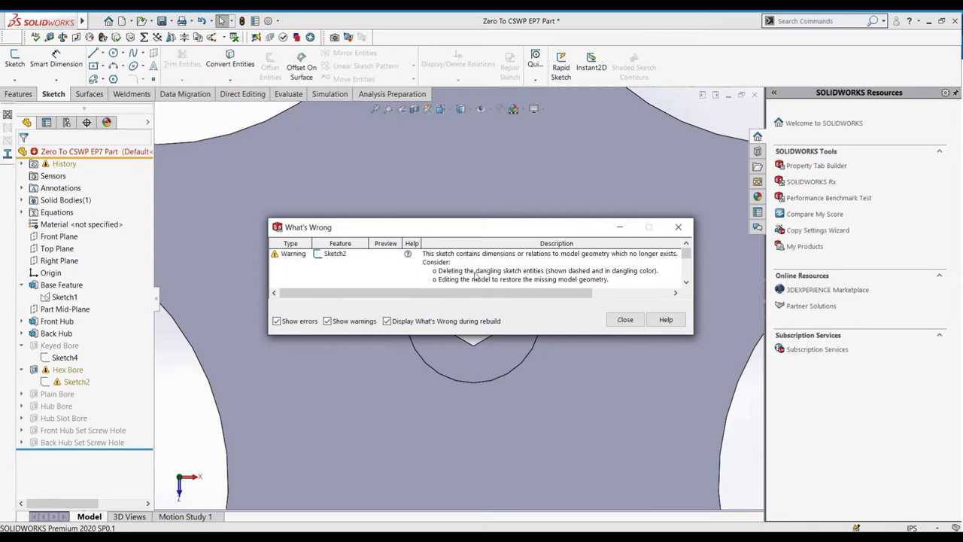
click(624, 319)
- Reopen Sketch2 and zoom until the hexagon, Ø.50 circle and hub circle are visible
click(67, 382)
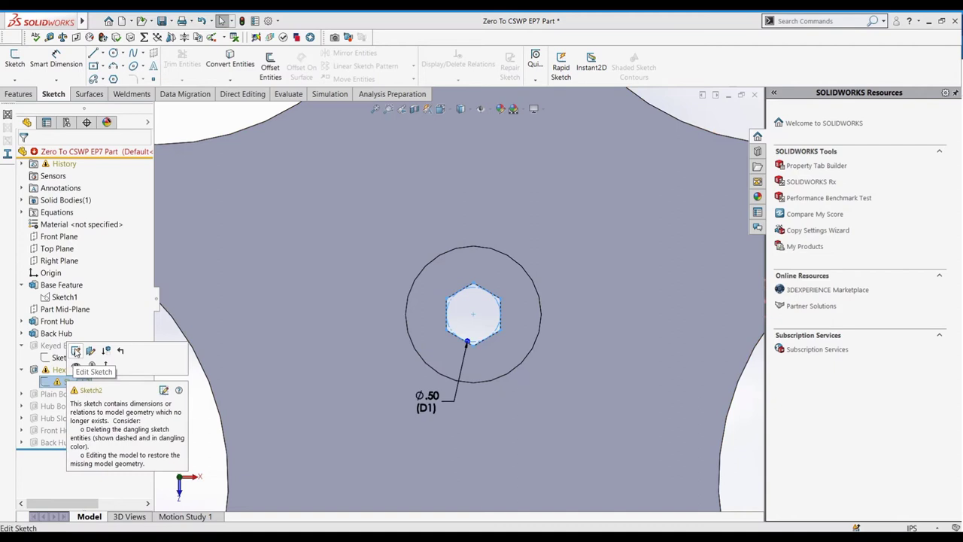
click(75, 361)
scroll(483, 311, down, 1)
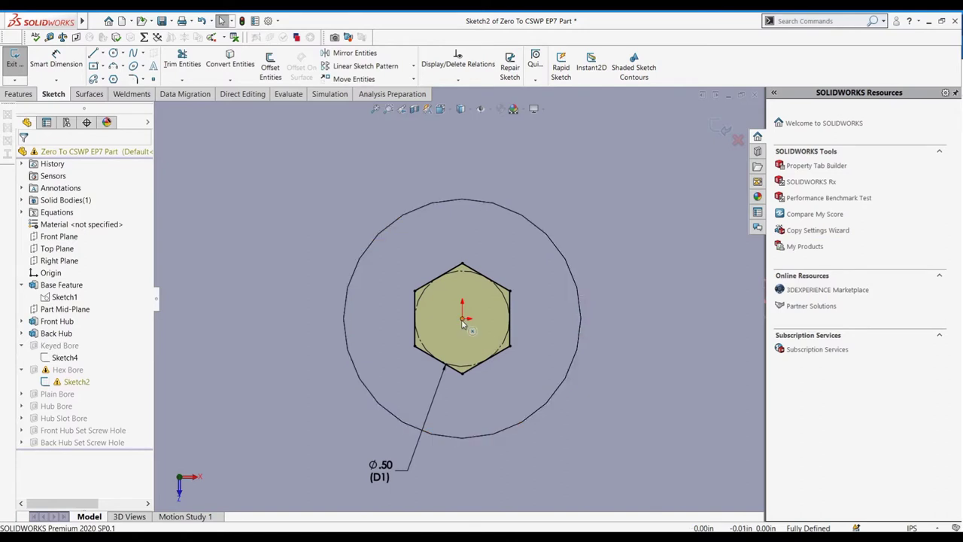
scroll(462, 327, down, 3)
scroll(459, 267, down, 2)
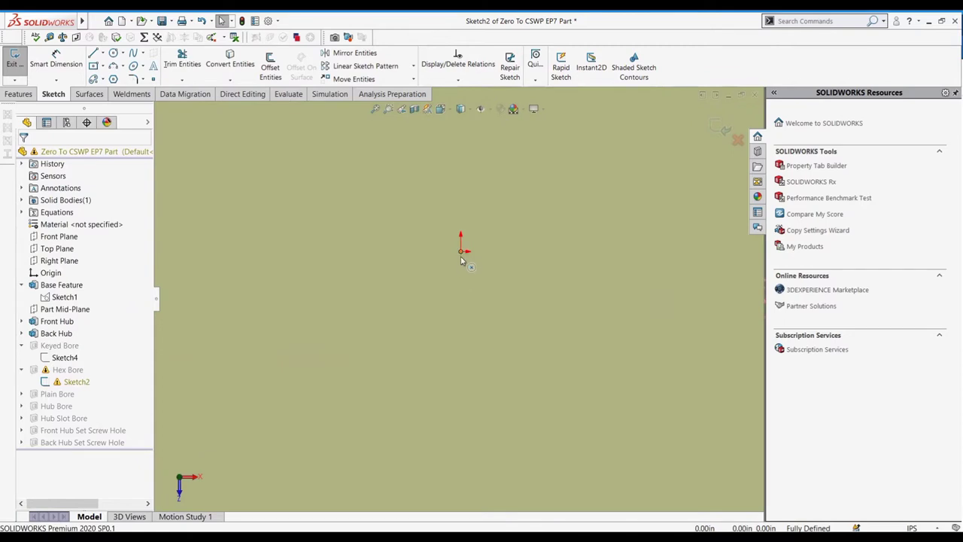
scroll(462, 260, up, 4)
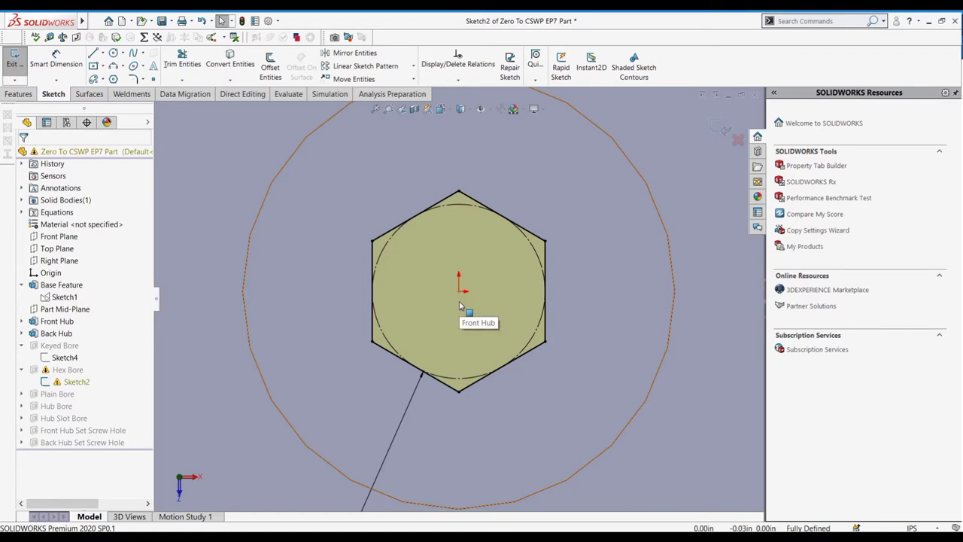
- Delete the hexagon centre's Coincident4 relation and drag the point back onto the origin
click(459, 298)
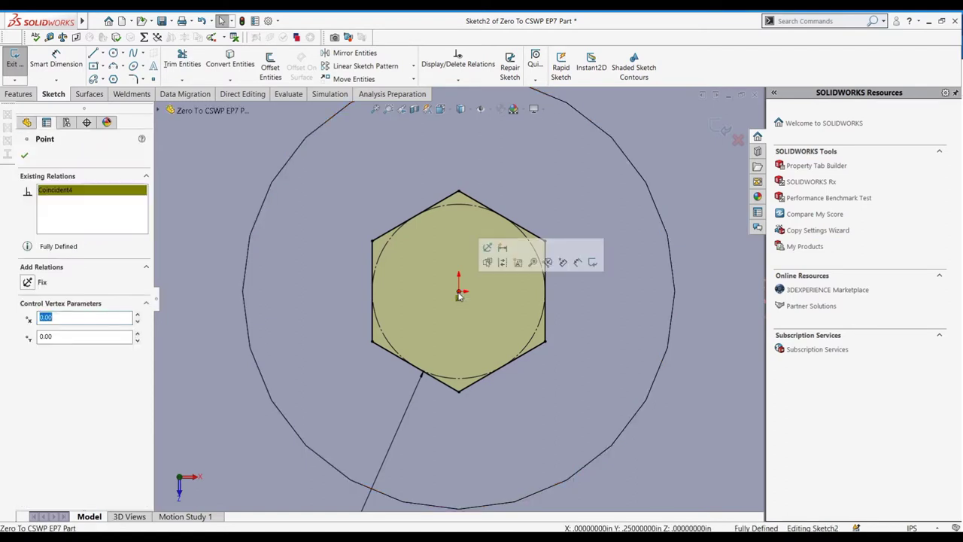
right_click(76, 195)
click(93, 214)
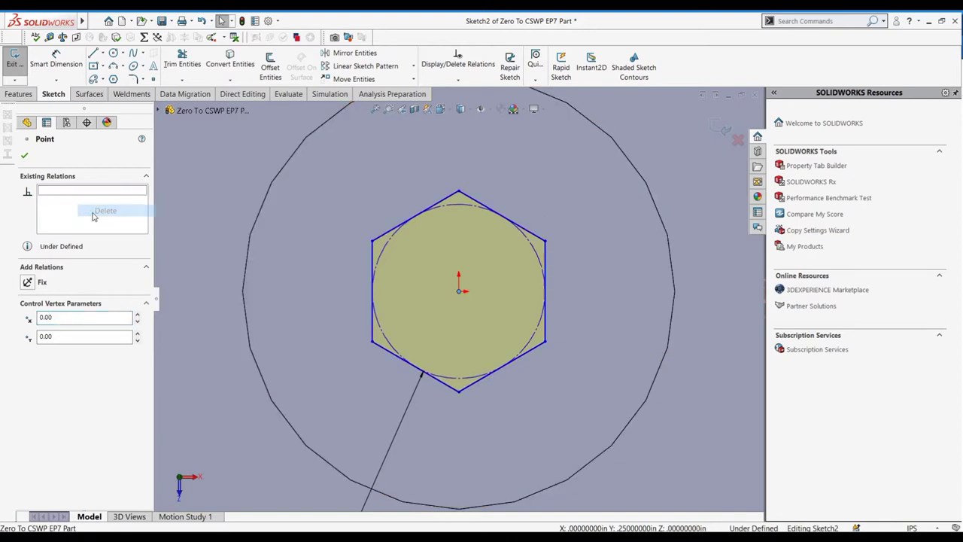
click(24, 155)
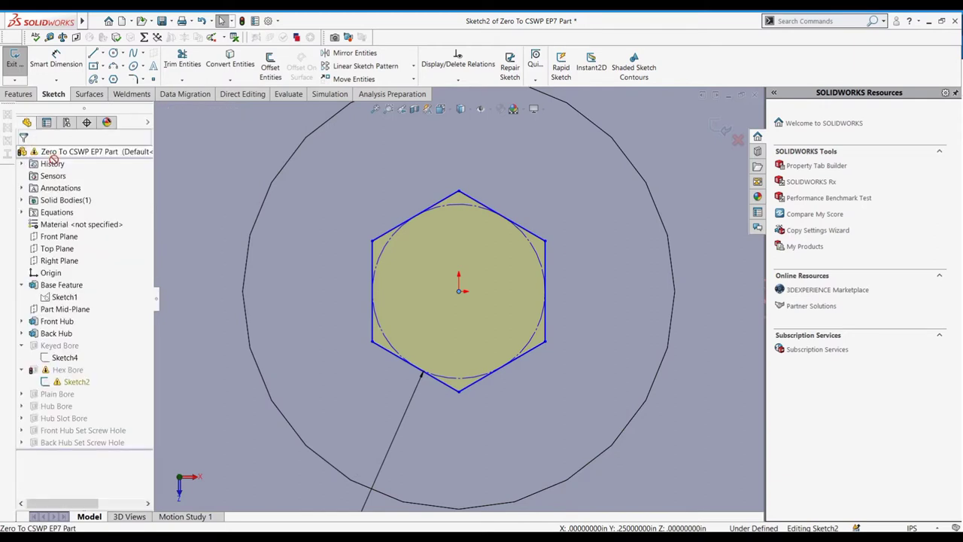
click(458, 292)
drag(461, 295, 458, 294)
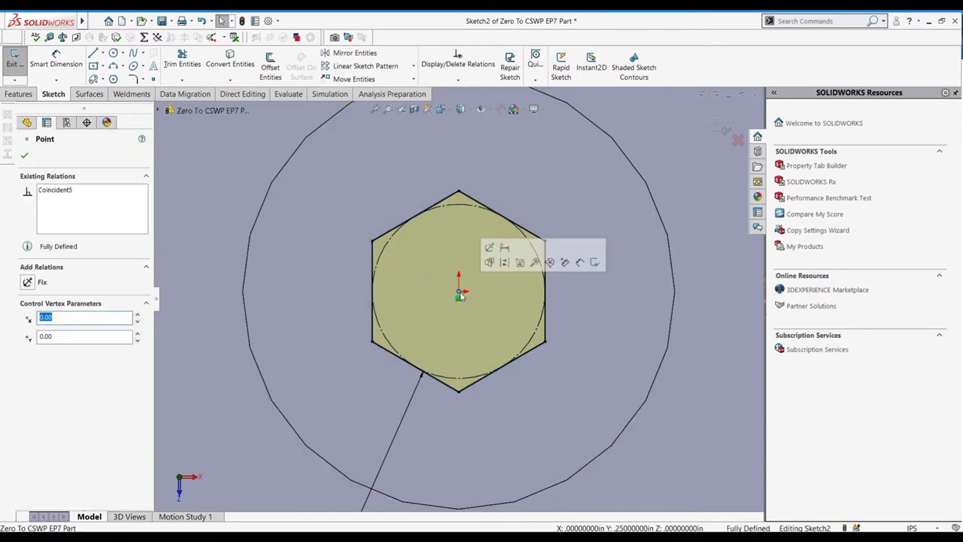
scroll(458, 294, up, 5)
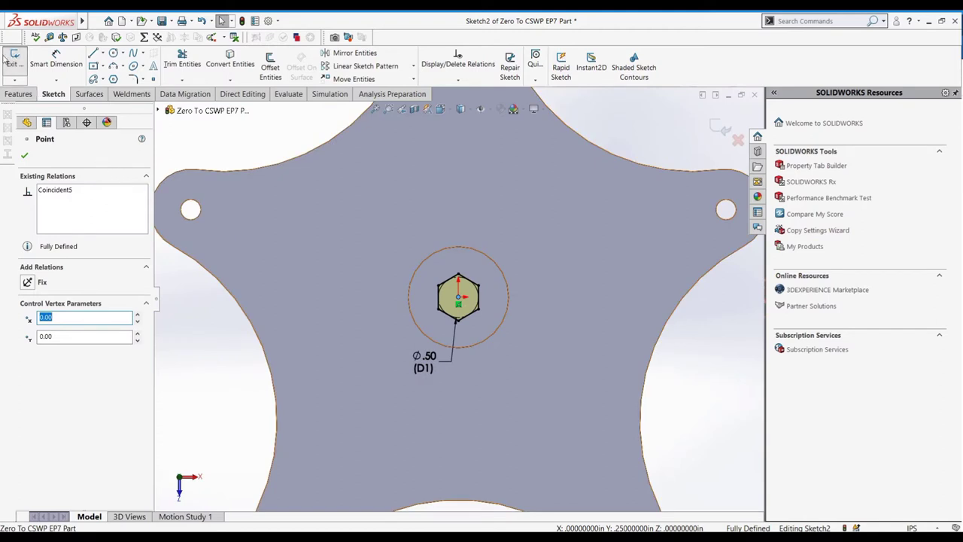
- Exit the hex sketch and suppress the Hex Bore feature
click(14, 57)
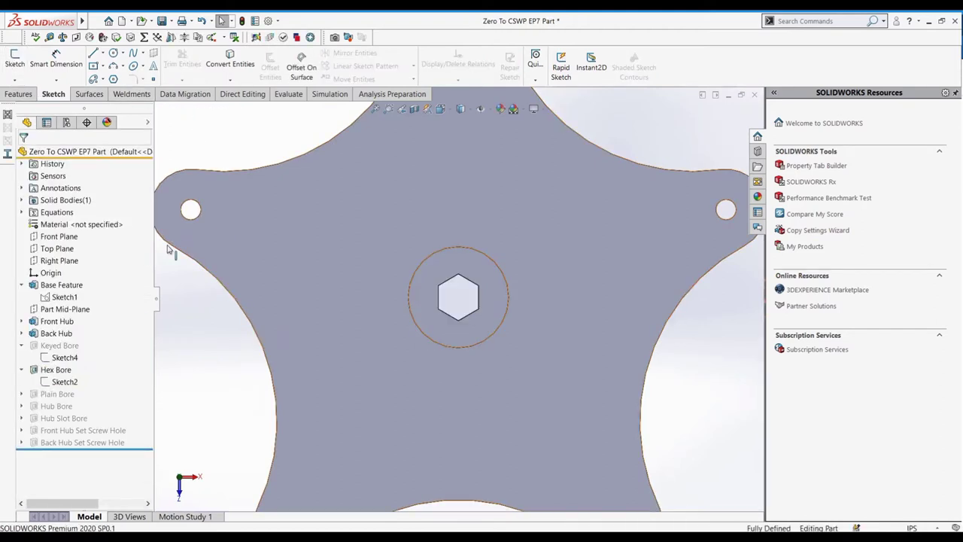
right_click(57, 371)
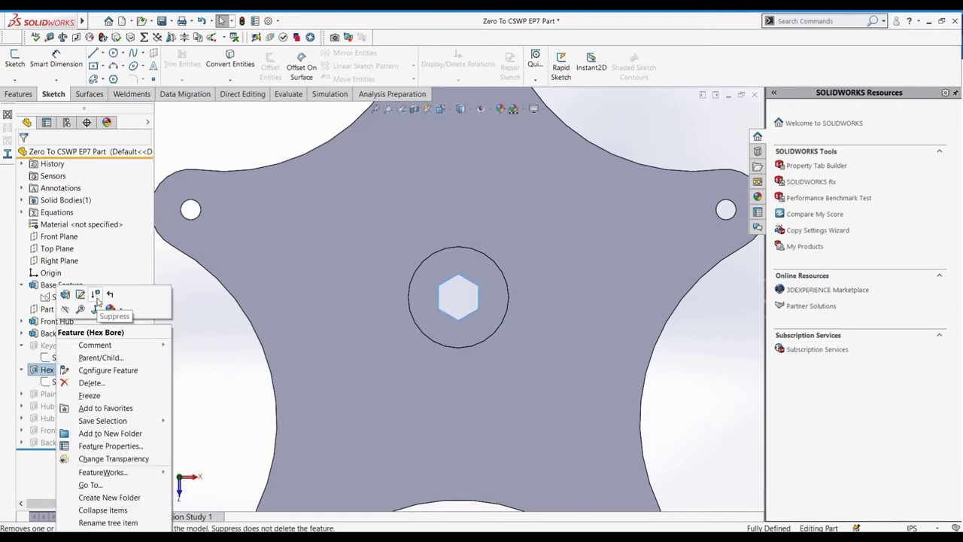
click(98, 305)
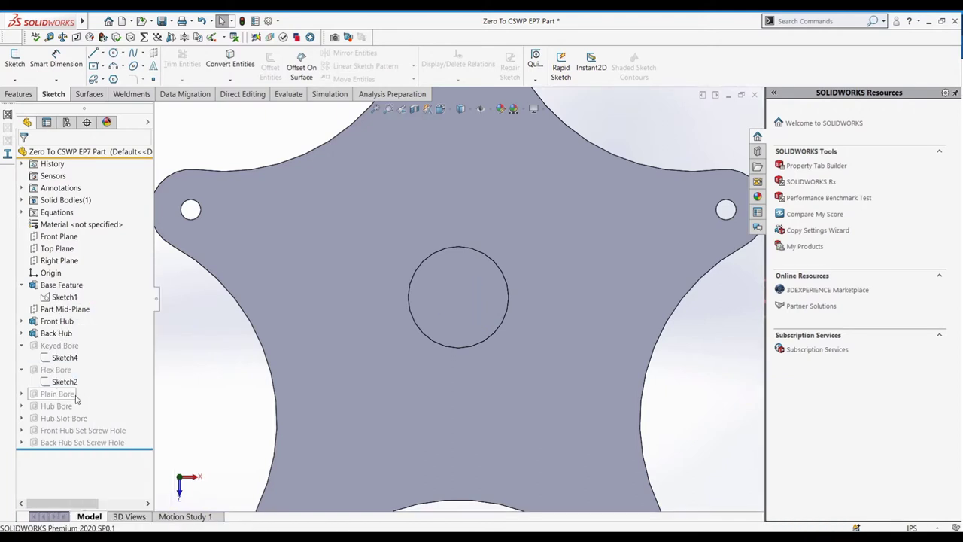
- Unsuppress Plain Bore through Back Hub Set Screw Hole and fit the part in view
drag(76, 395, 53, 443)
right_click(54, 429)
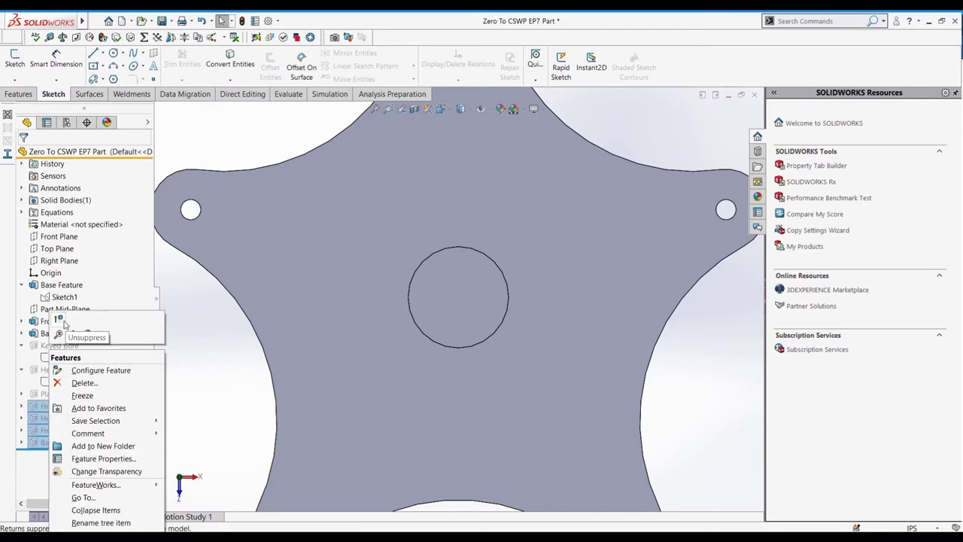
click(78, 324)
key(z)
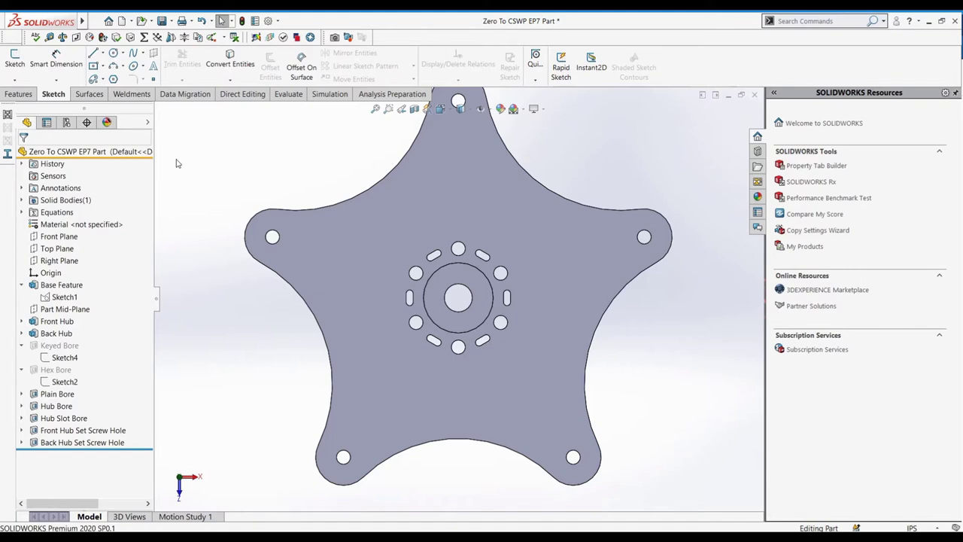
- Show the Table toolbar and start a new design table using Auto-create
key(z)
key(z)
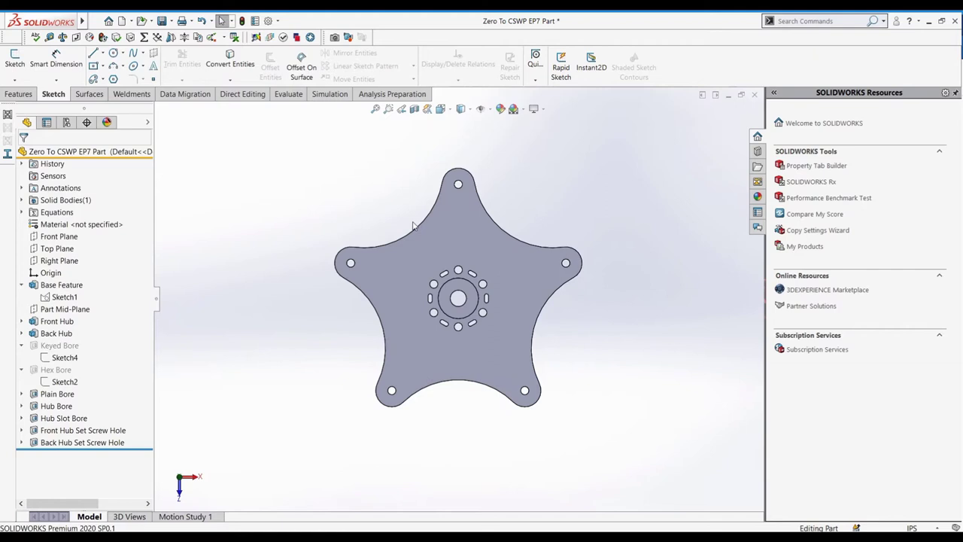
scroll(401, 203, down, 1)
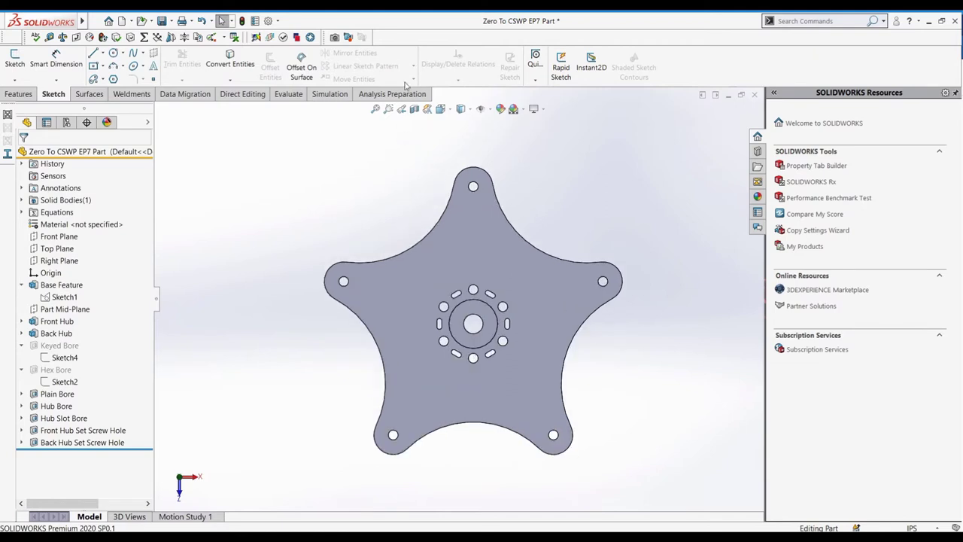
right_click(392, 40)
mouse_move(440, 89)
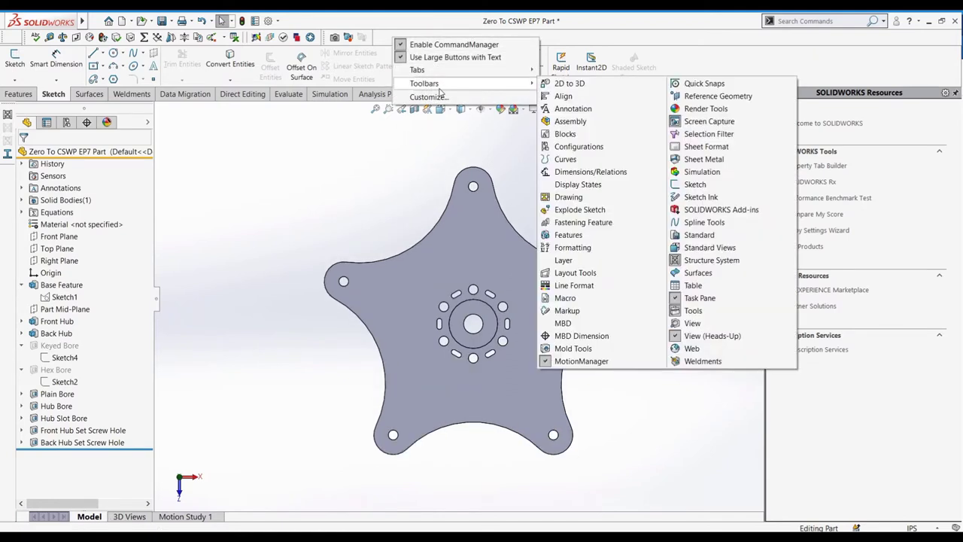
click(723, 285)
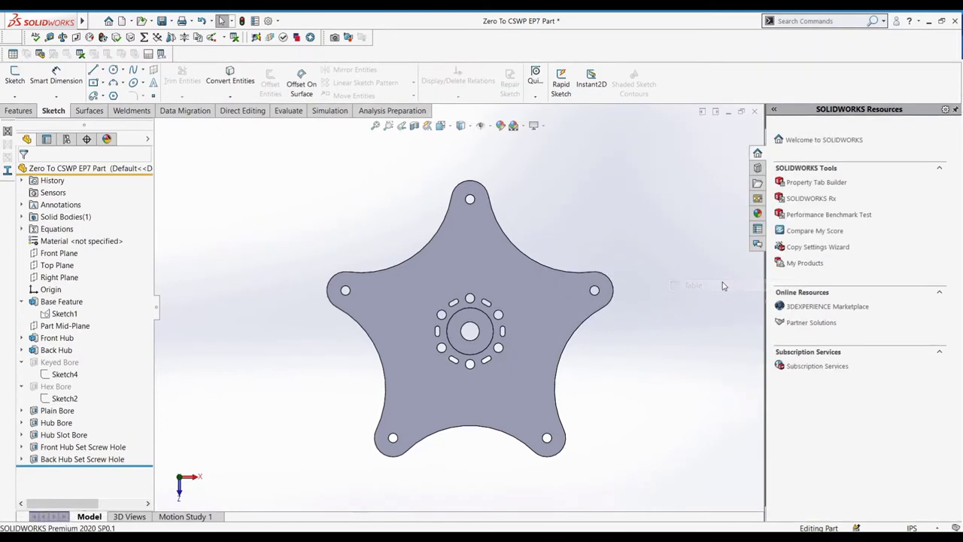
click(81, 55)
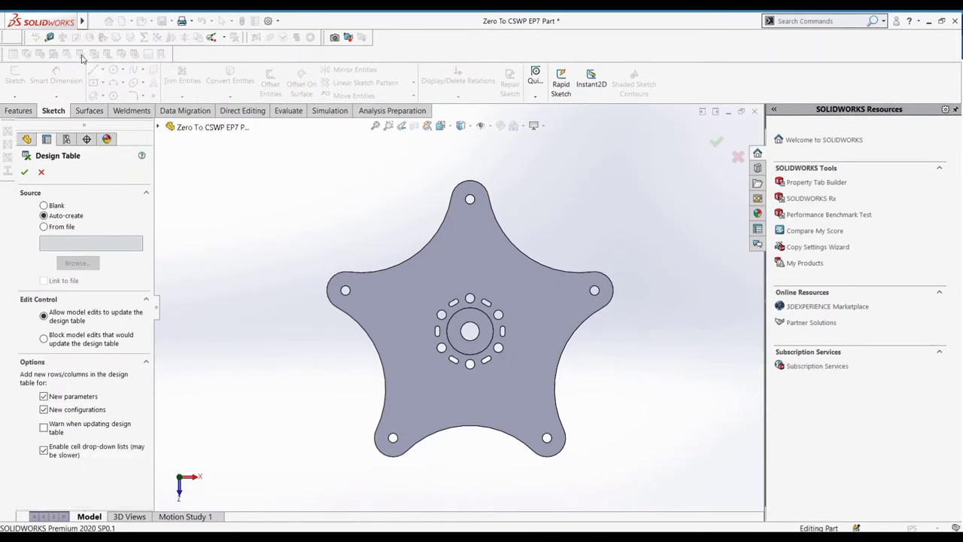
- Try the From file and Auto-create design table sources, ending with the source set to Blank
click(45, 227)
click(45, 216)
click(69, 227)
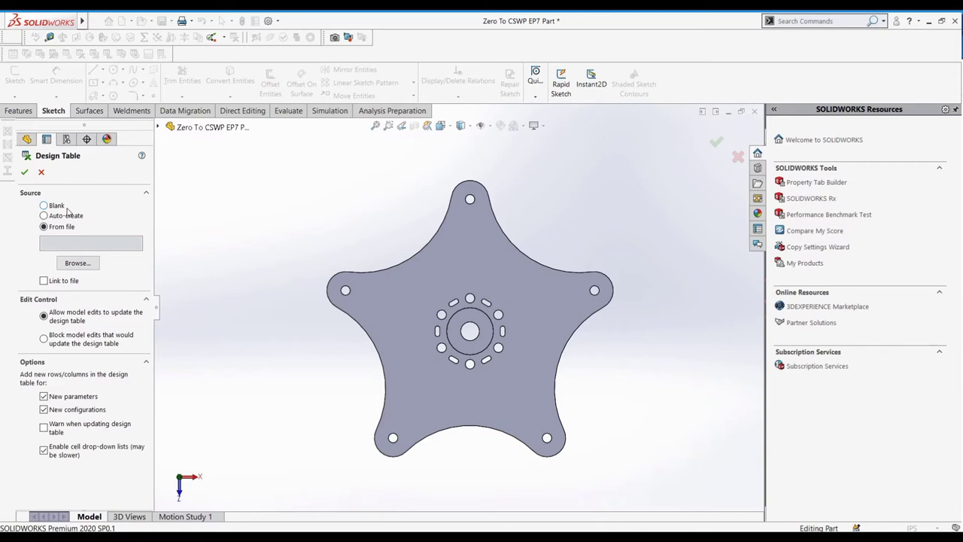
click(66, 216)
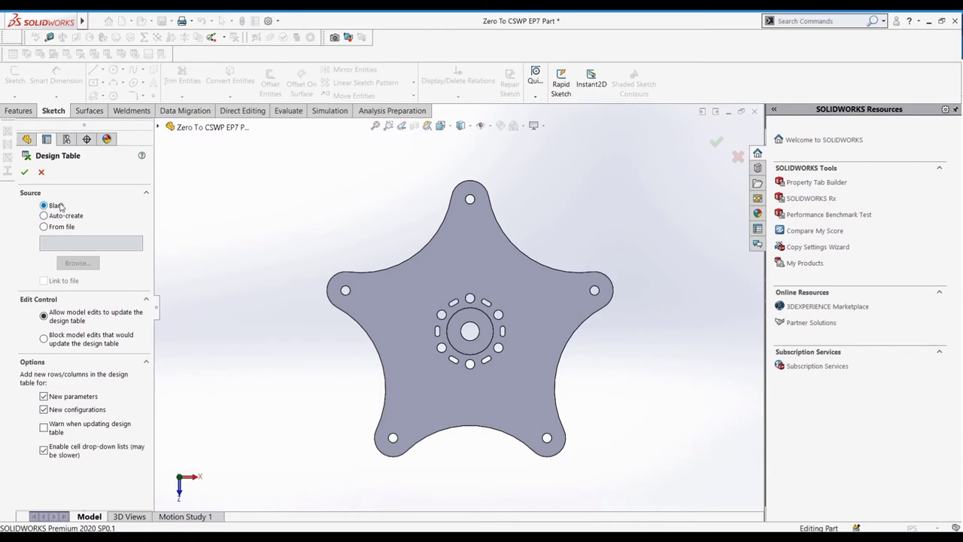
- Accept the design table settings and open the new Design Table under Tables for editing
click(25, 172)
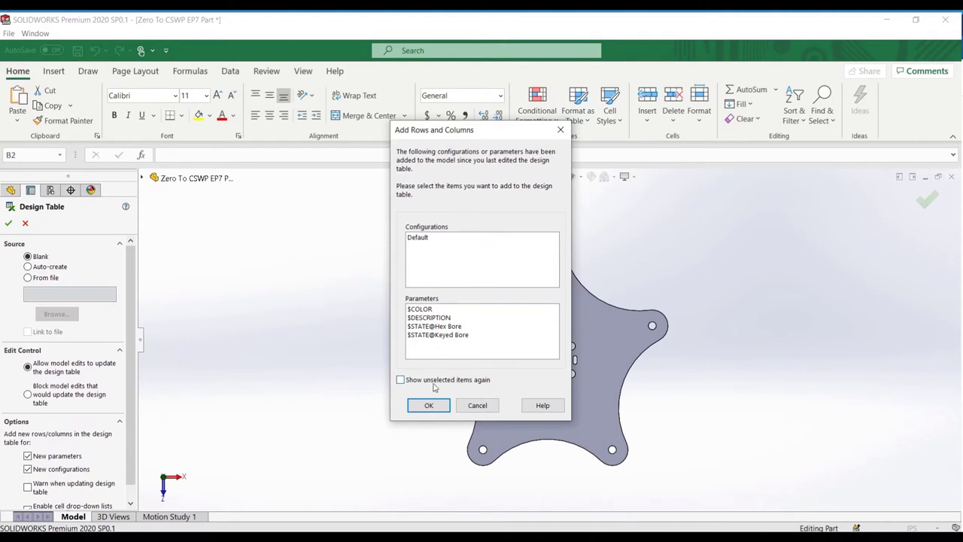
click(428, 406)
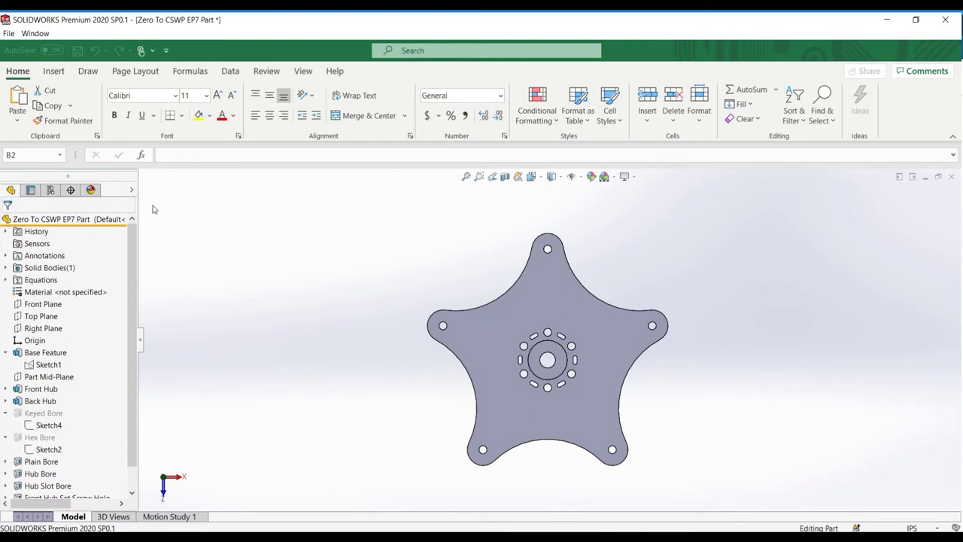
click(51, 189)
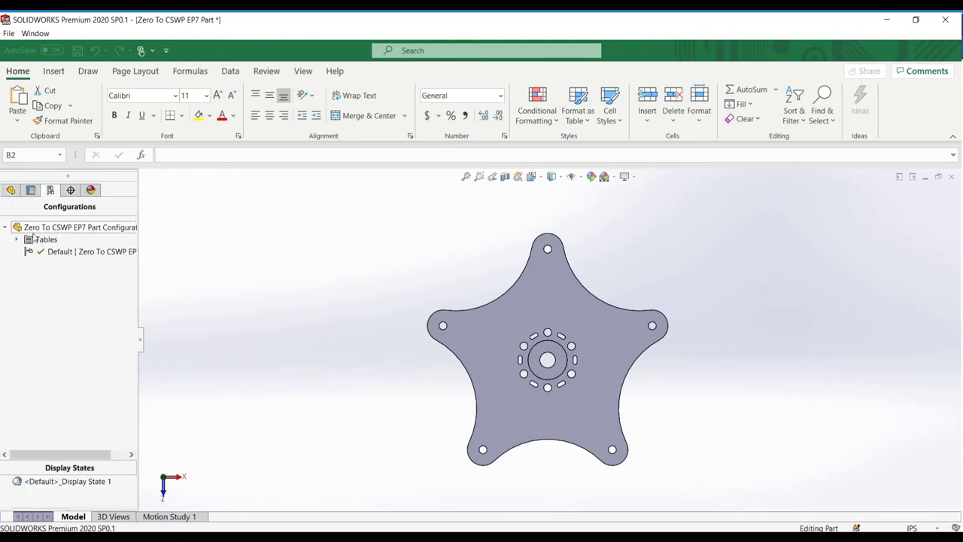
click(17, 240)
right_click(67, 251)
click(75, 269)
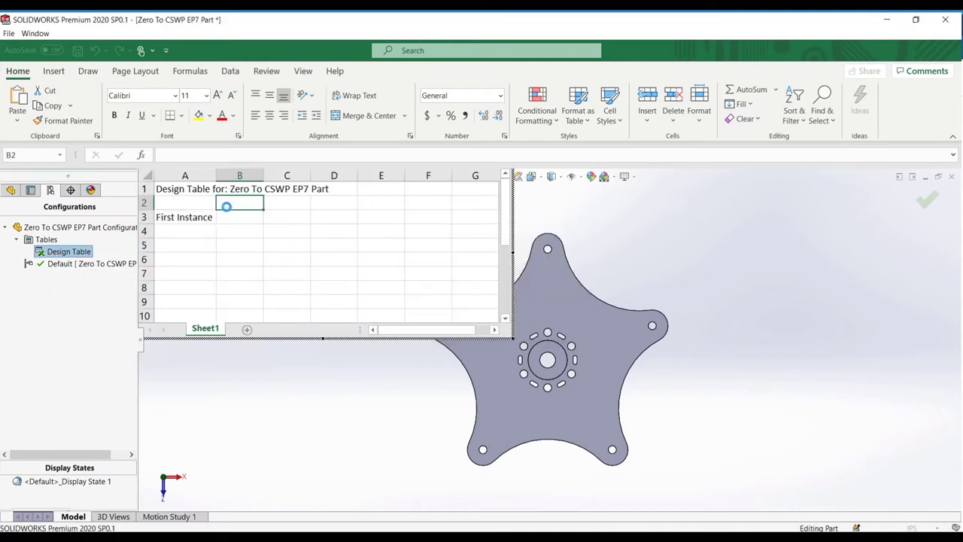
- Select cells in the embedded sheet, ending on the First Instance cell A3
click(200, 187)
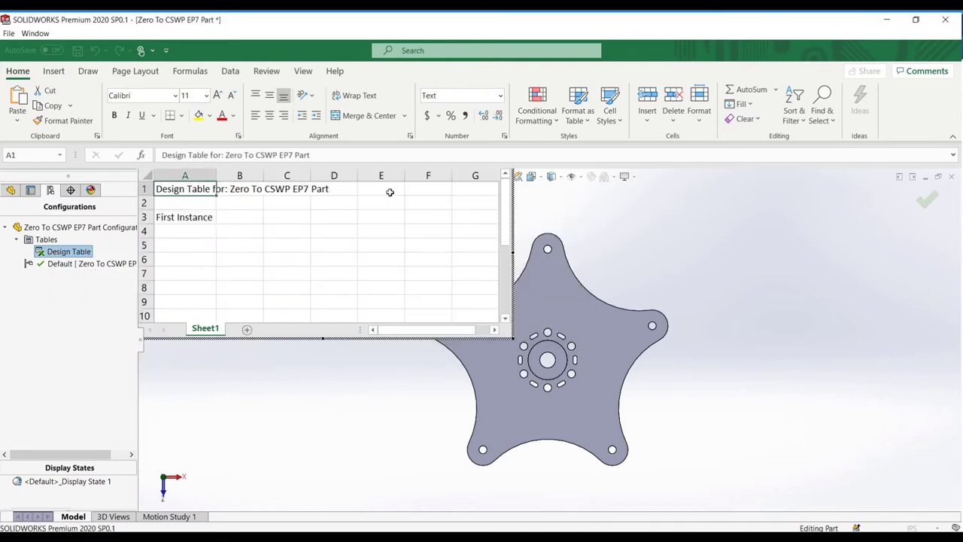
drag(213, 206, 484, 202)
click(200, 244)
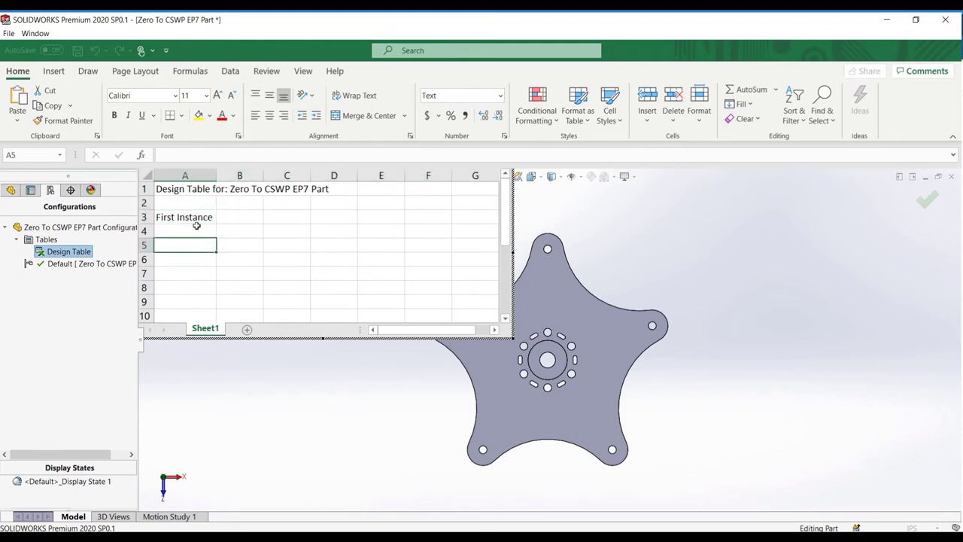
drag(192, 204, 185, 286)
click(185, 286)
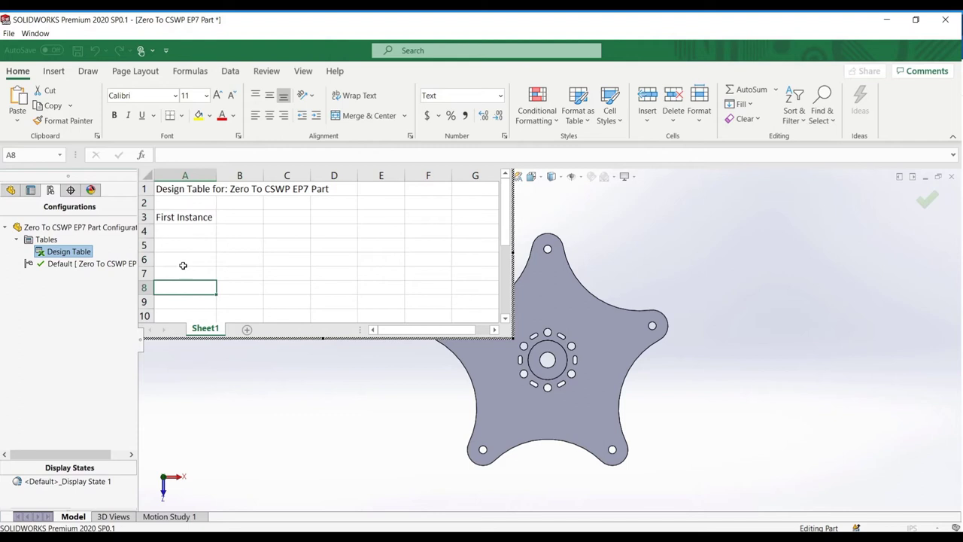
click(190, 219)
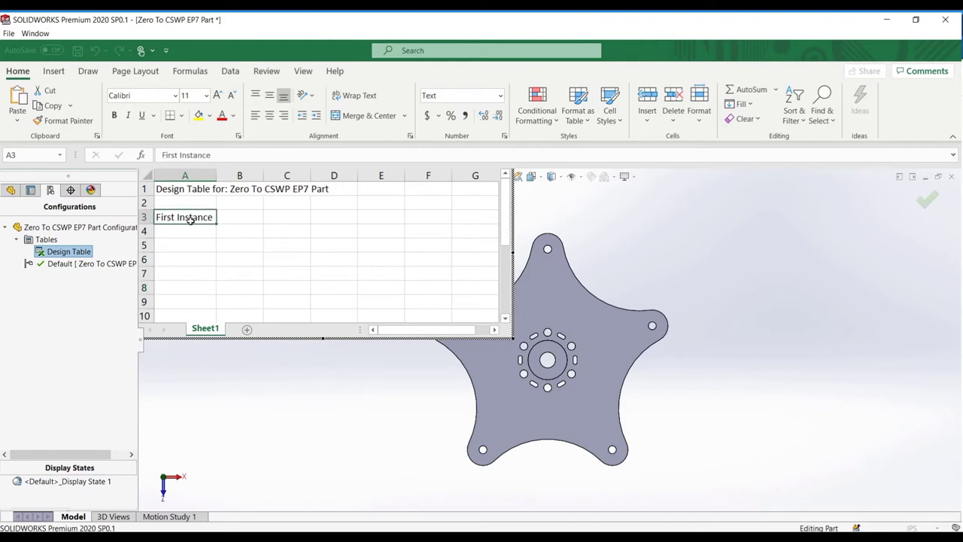
- Replace First Instance with configuration names 4-Arm, 5-Arm and 6-Arm in column A
double_click(190, 219)
triple_click(191, 219)
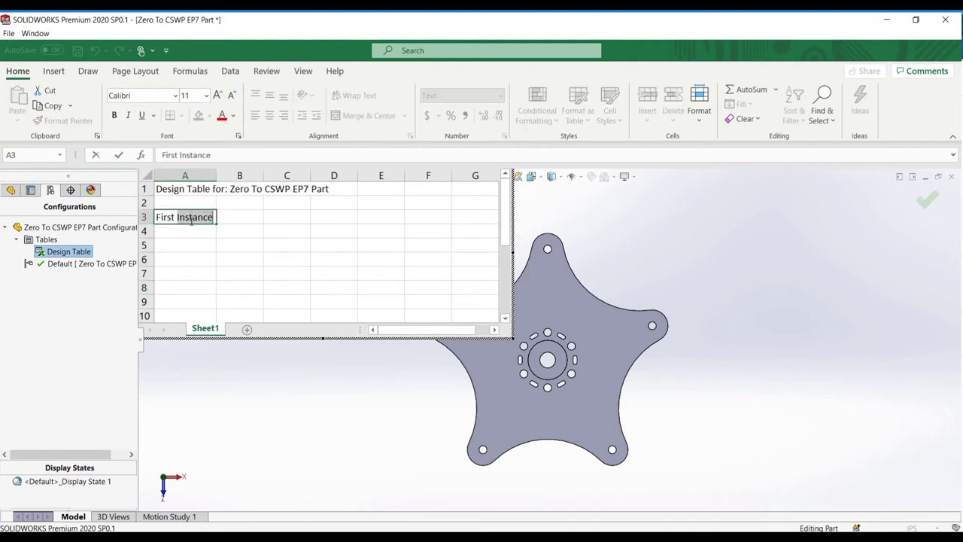
key(BackSpace)
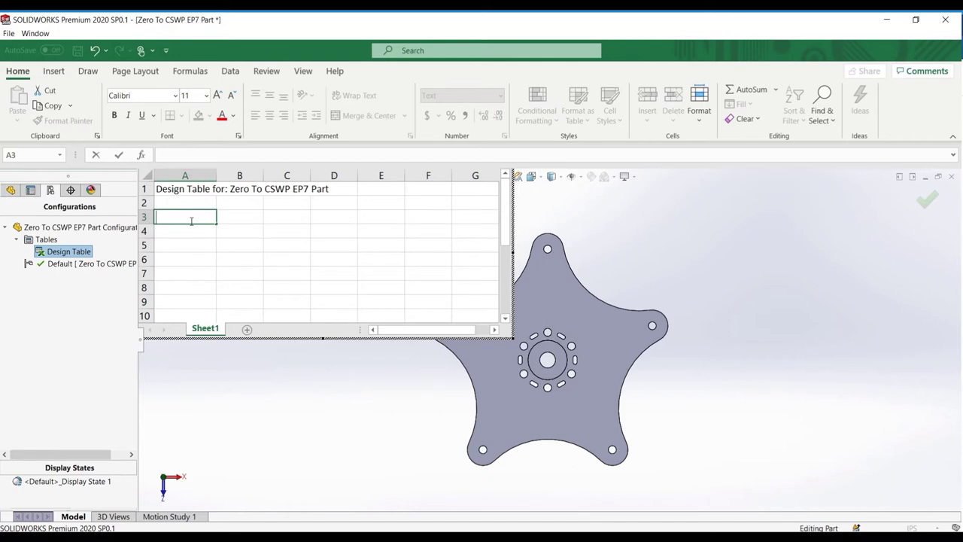
text(4-Arm)
key(Return)
key(Return)
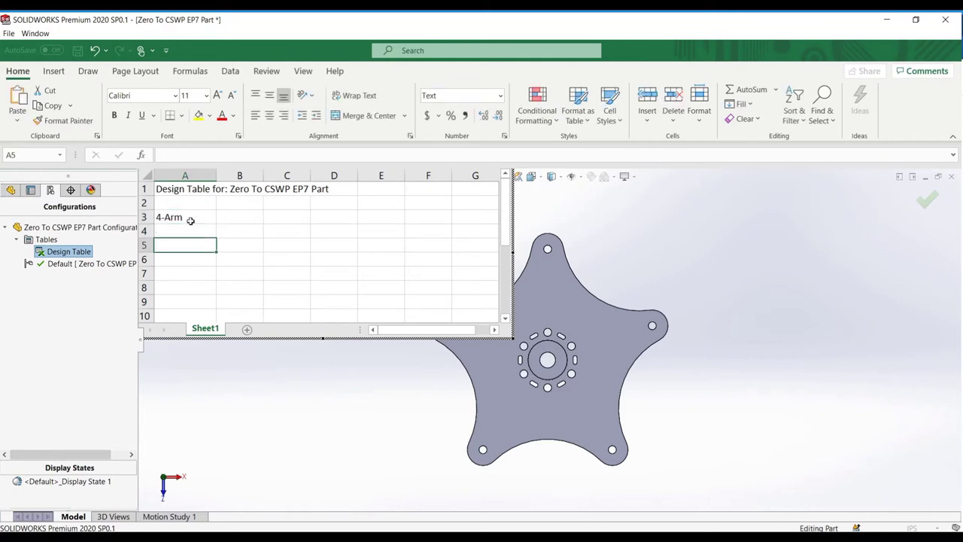
key(Up)
text(5)
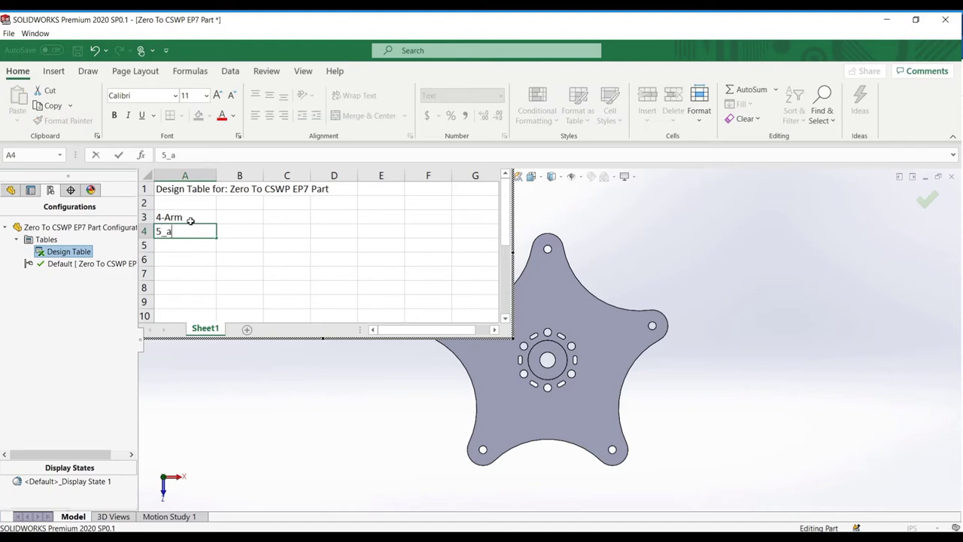
text(-Arm)
key(Return)
text(6-)
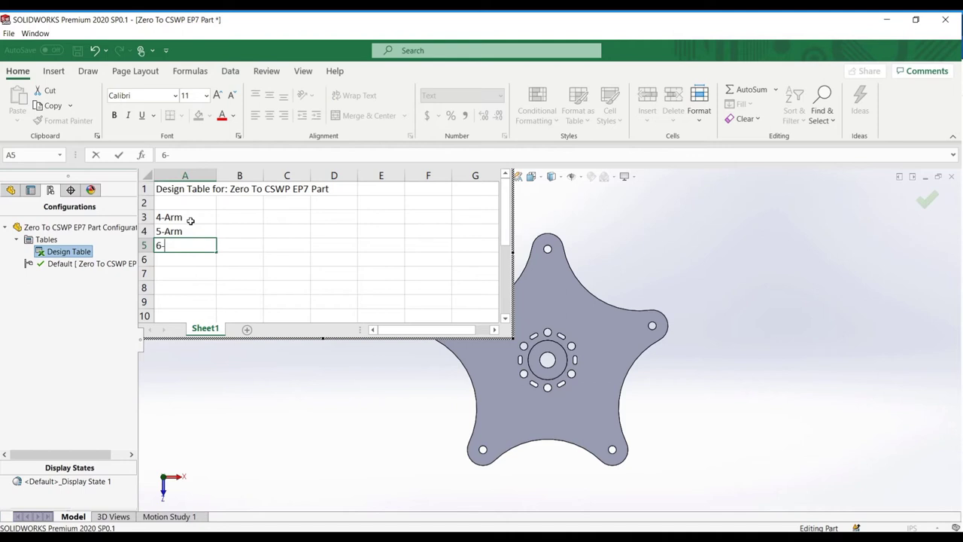
text(Arm)
- Close the design table, dismiss the no-valid-instances warning, and show the feature dimensions
click(926, 199)
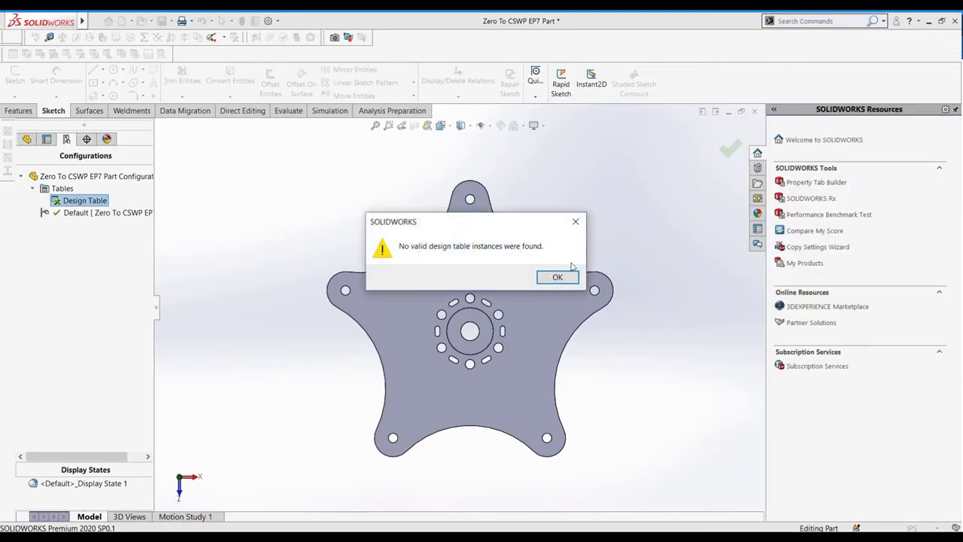
click(558, 277)
click(26, 139)
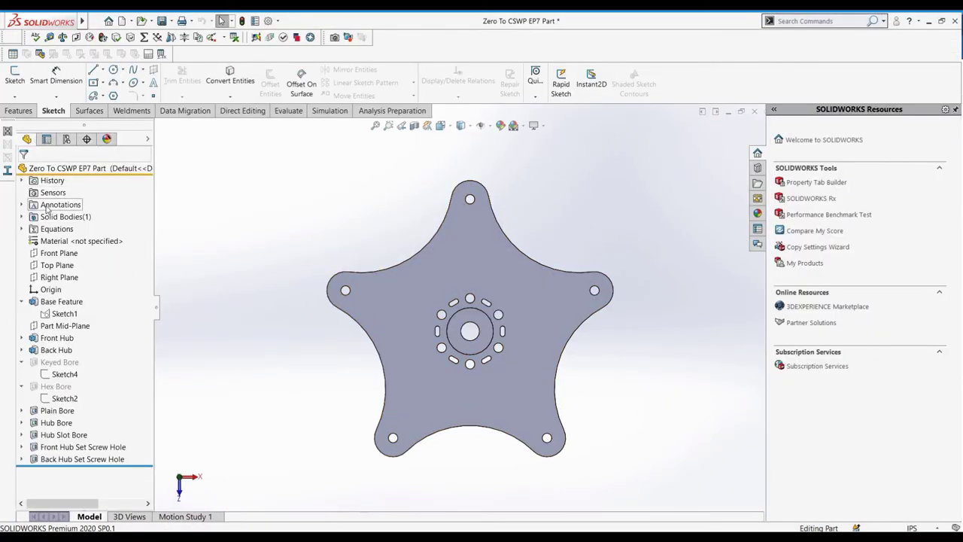
right_click(50, 206)
click(68, 238)
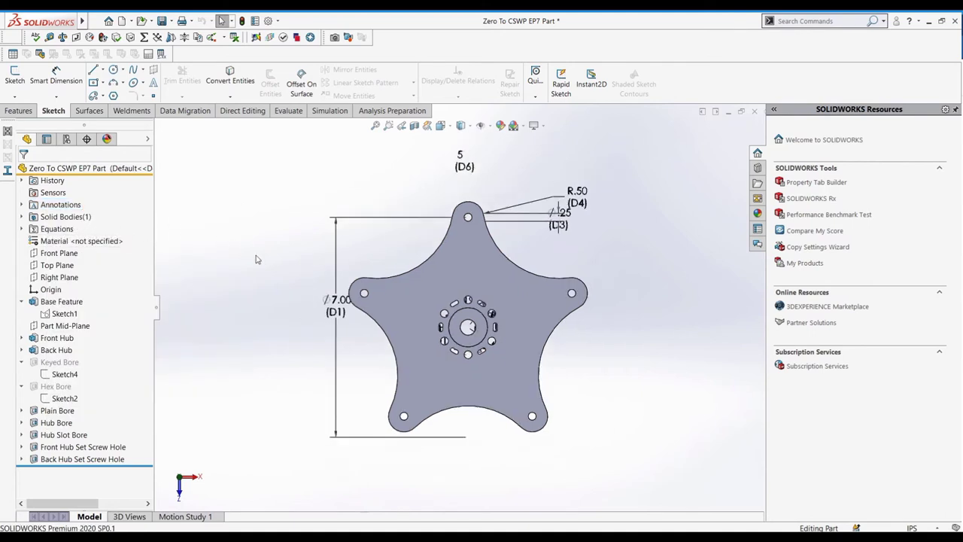
- Fit the part in view and make Sketch1 visible
key(z)
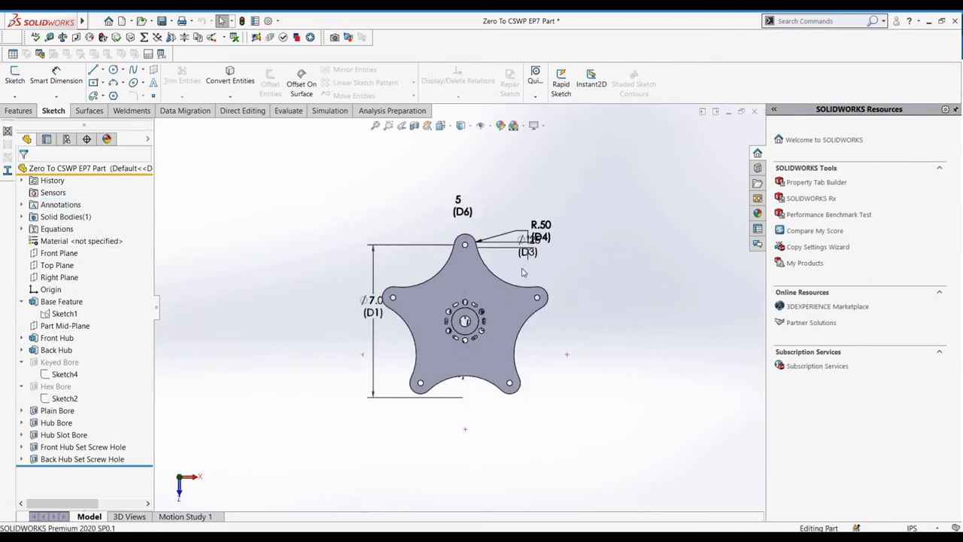
scroll(465, 234, down, 3)
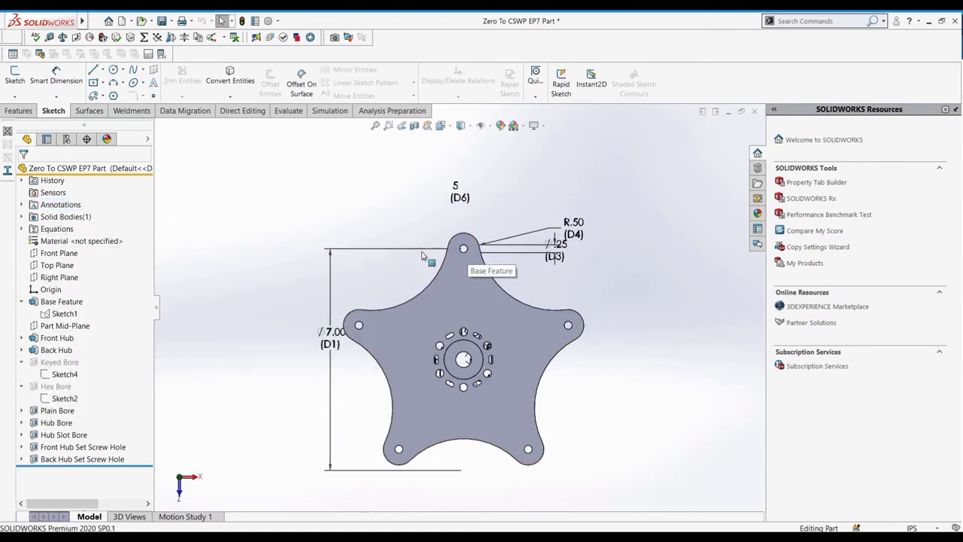
right_click(72, 313)
click(85, 298)
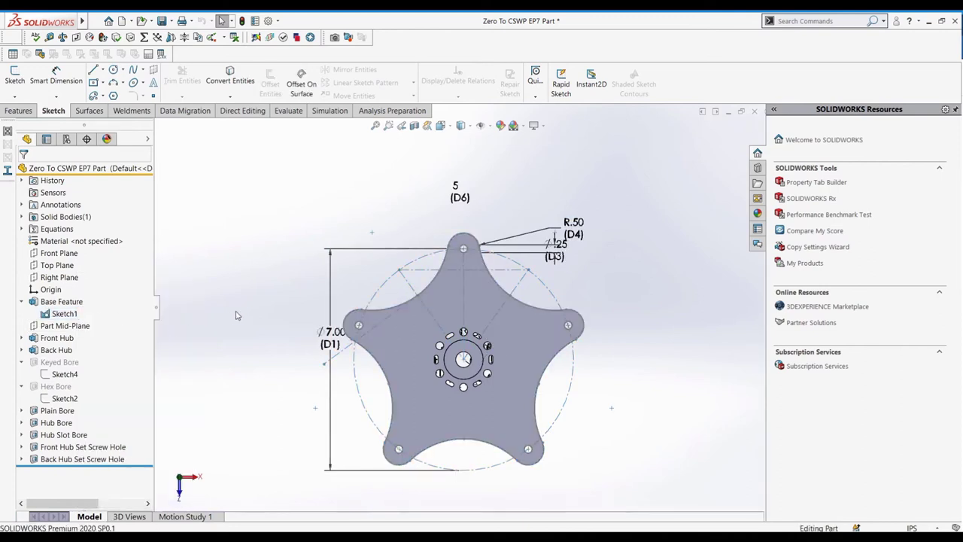
click(66, 138)
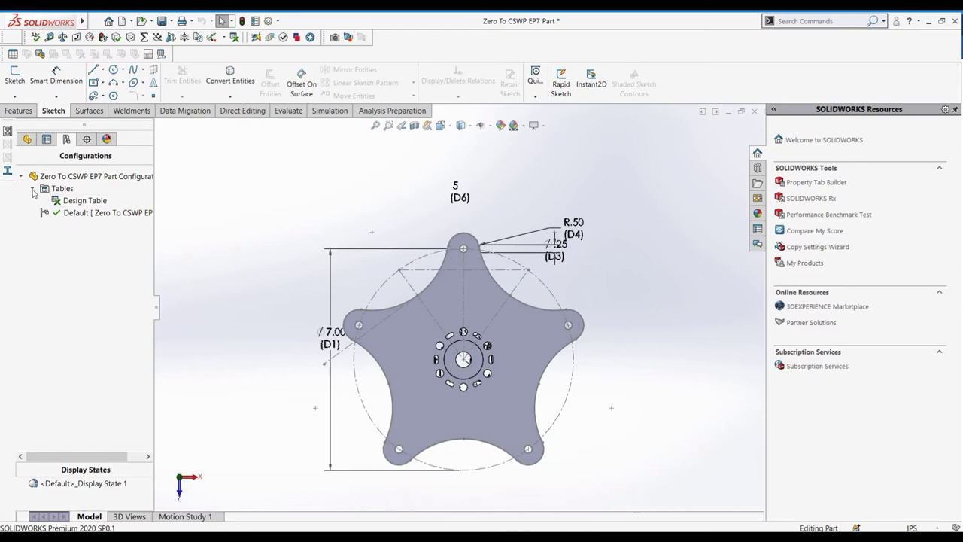
- Reopen the design table and insert the arm-count dimension D6@Sketch1 as column B's heading
right_click(60, 202)
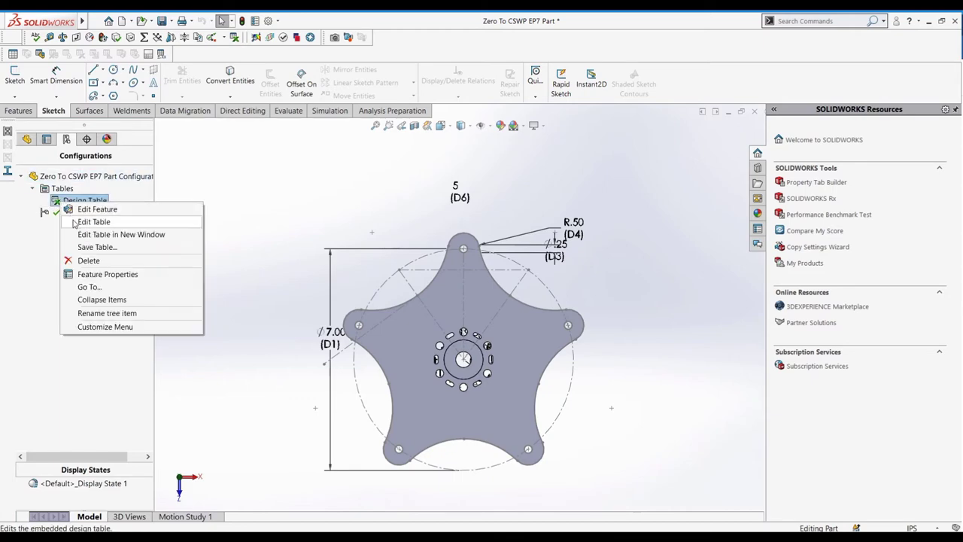
click(78, 222)
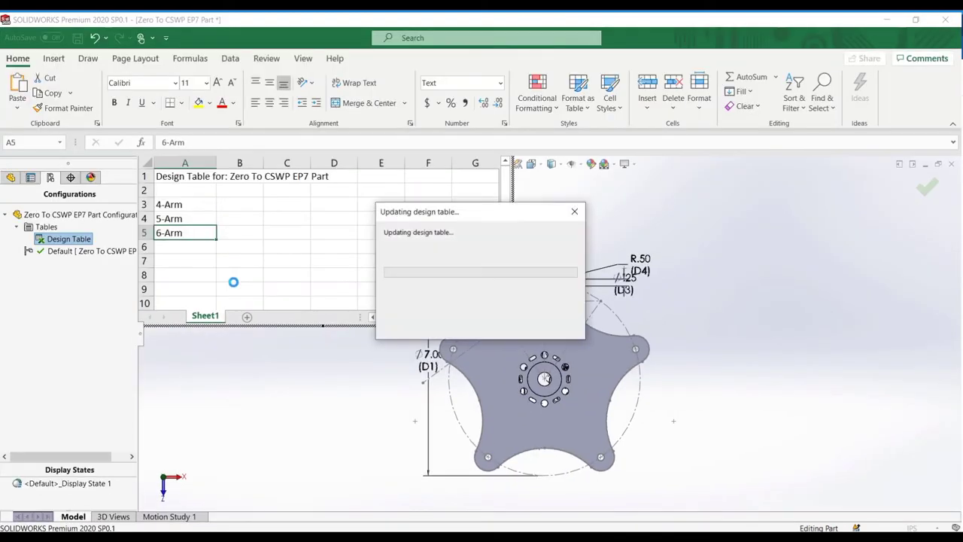
click(227, 203)
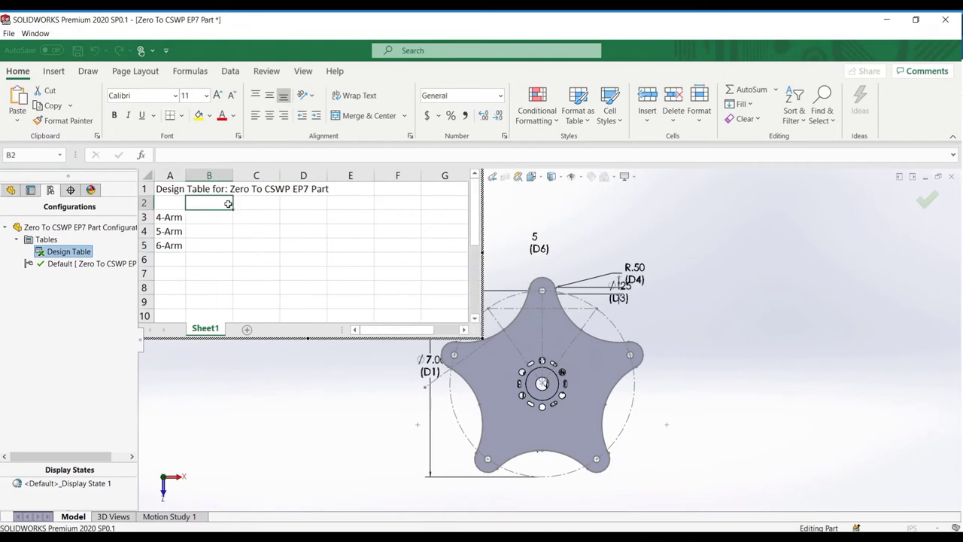
double_click(538, 238)
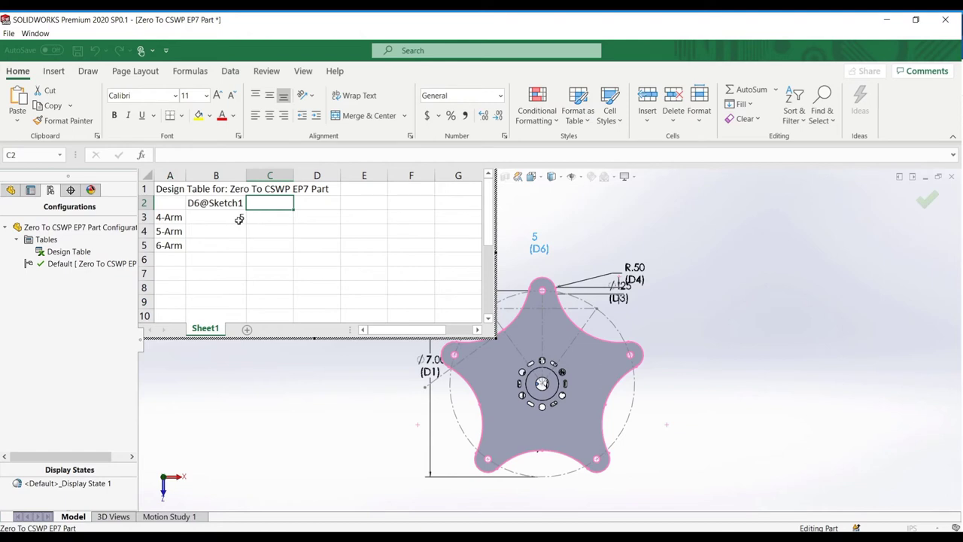
scroll(548, 352, up, 3)
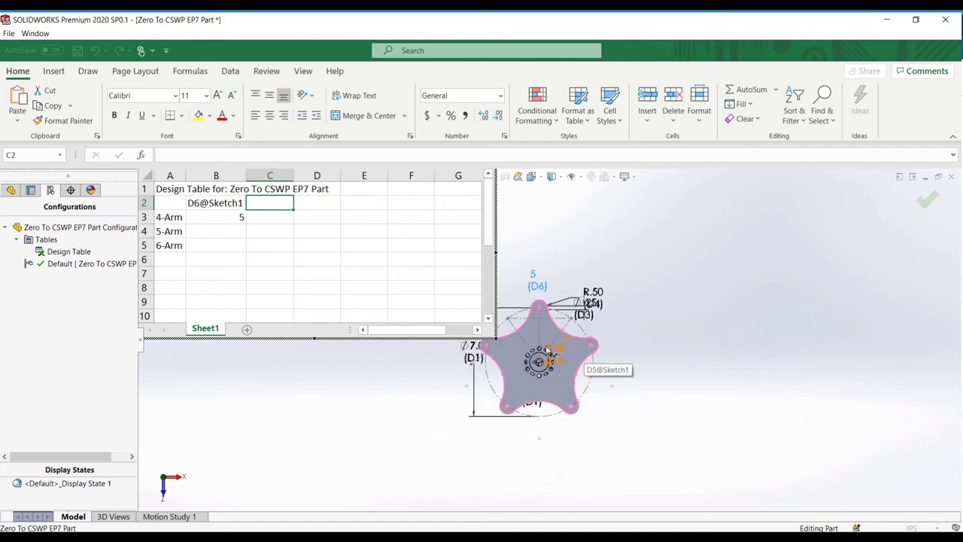
scroll(626, 369, up, 4)
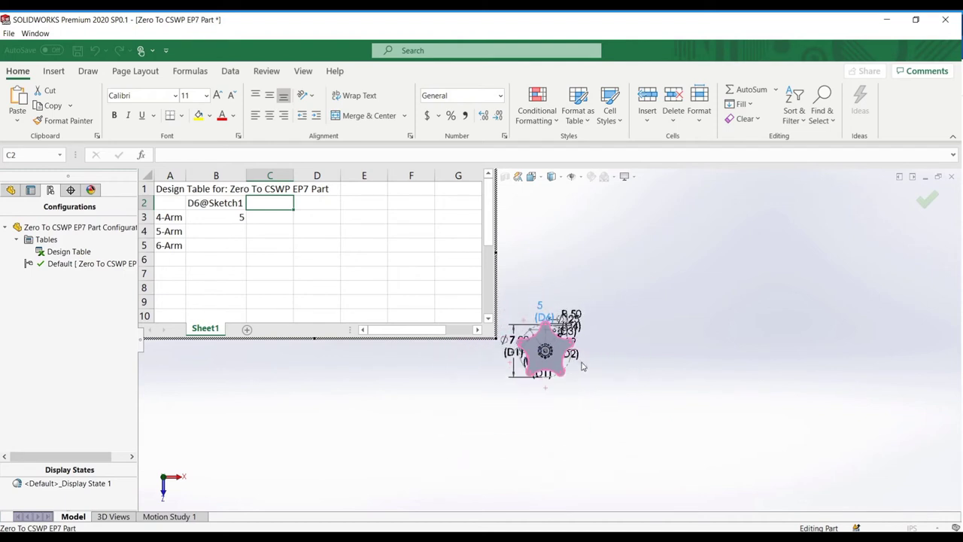
scroll(519, 340, down, 5)
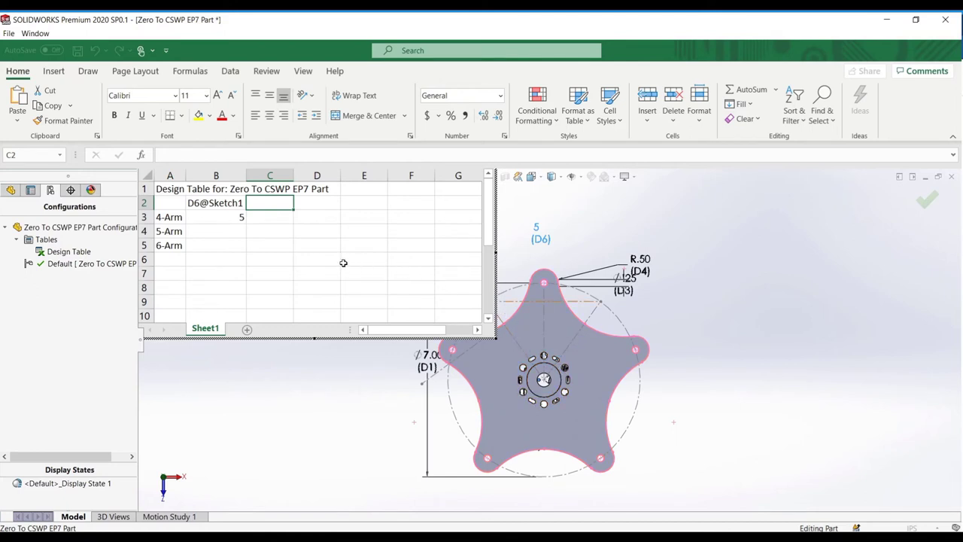
- Add suppression-state columns for Keyed, Hex, Plain, Hub and Hub Slot Bore, set screw holes, and hubs
click(11, 191)
scroll(101, 345, down, 1)
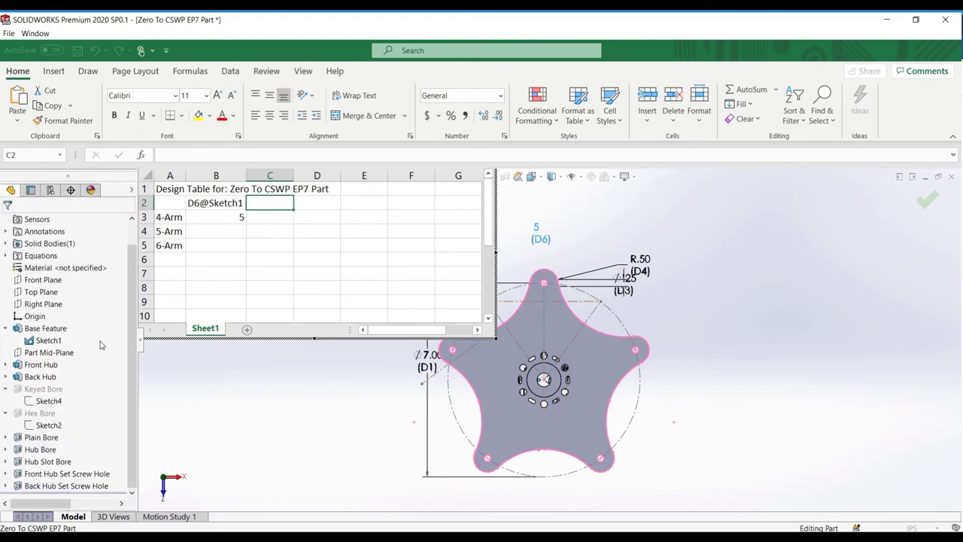
double_click(43, 389)
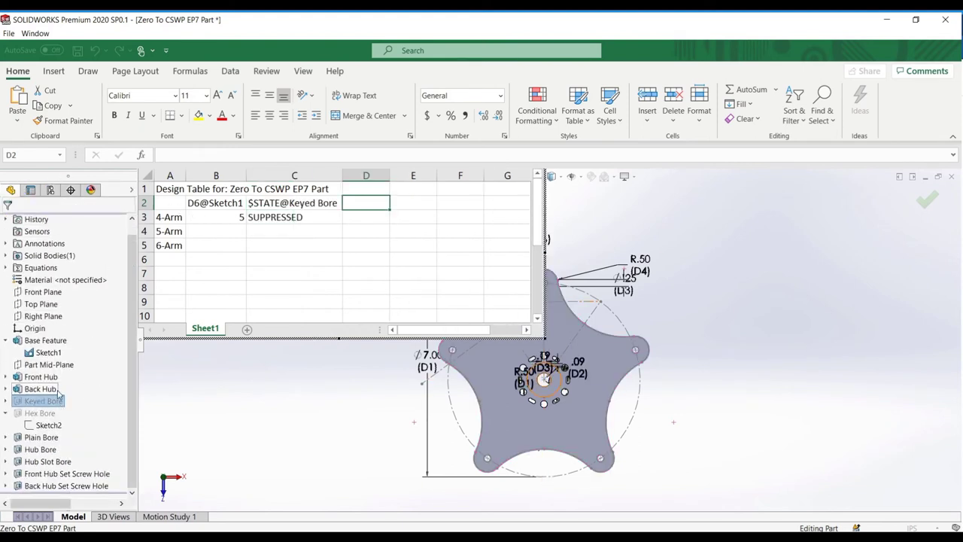
double_click(41, 425)
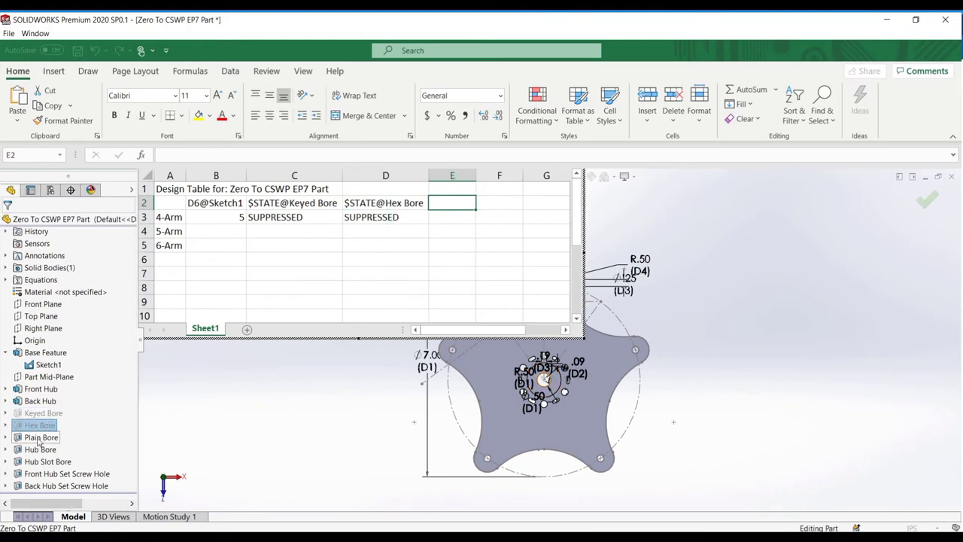
double_click(41, 437)
double_click(40, 461)
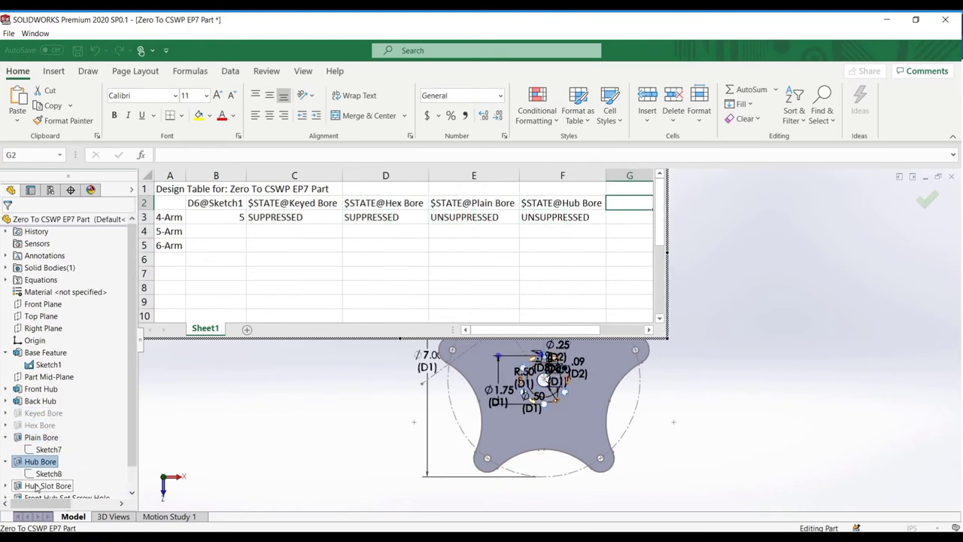
double_click(45, 485)
double_click(42, 473)
double_click(42, 473)
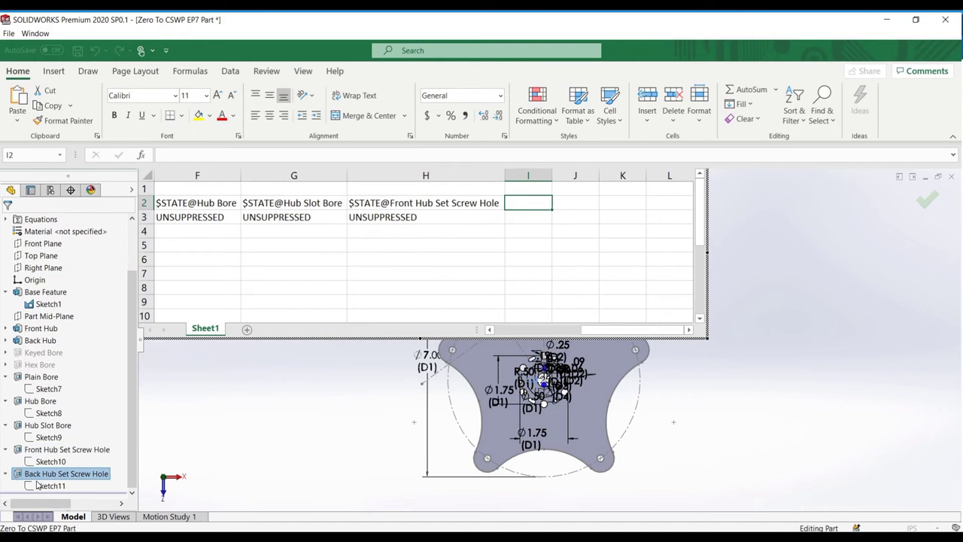
double_click(40, 328)
double_click(40, 352)
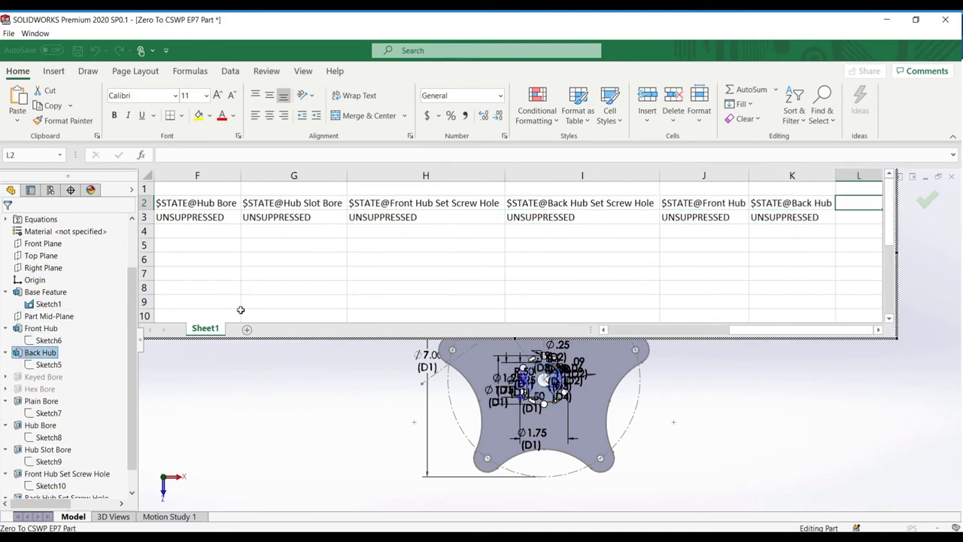
- Enter D6 values 4, 5 and 6 for the 4-Arm, 5-Arm and 6-Arm rows
drag(743, 330, 624, 329)
double_click(241, 217)
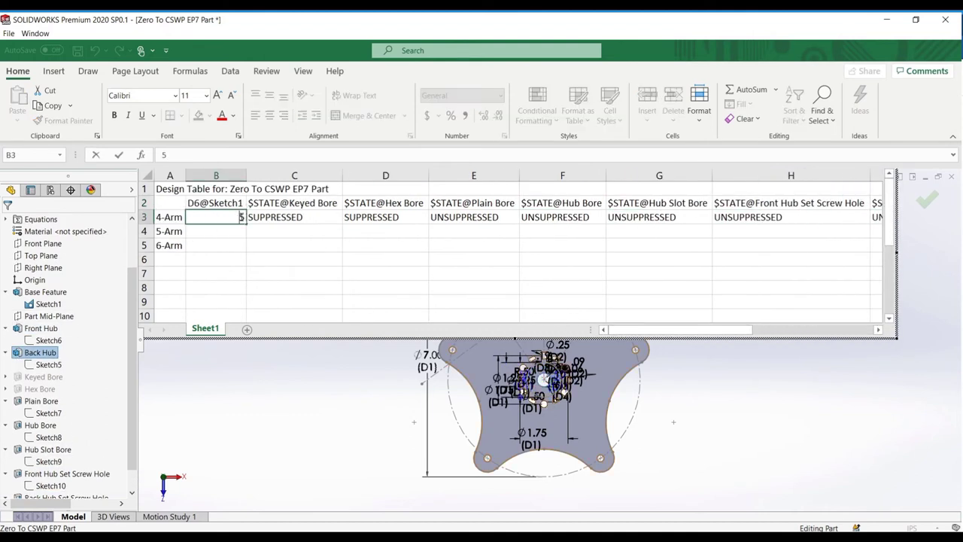
key(BackSpace)
text(4)
key(Return)
text(5)
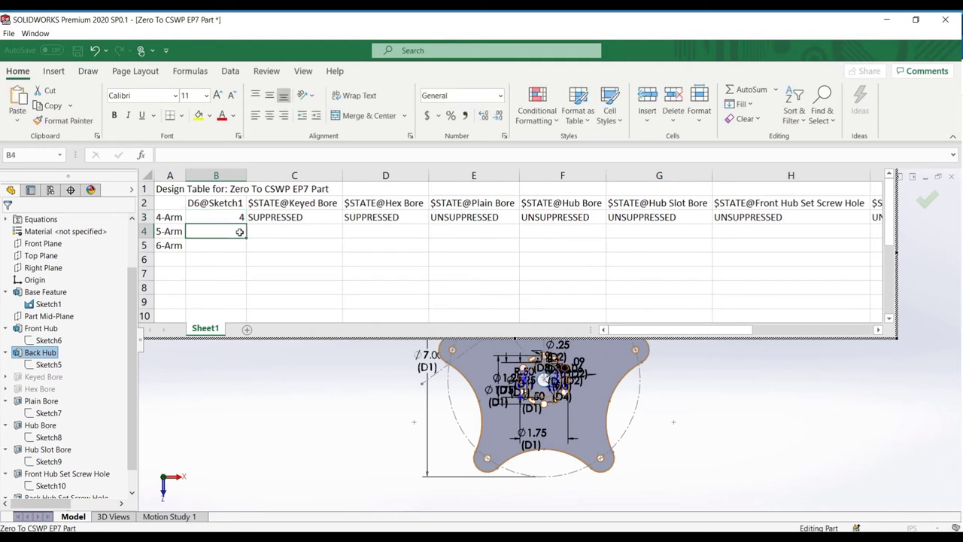
key(Return)
text(6)
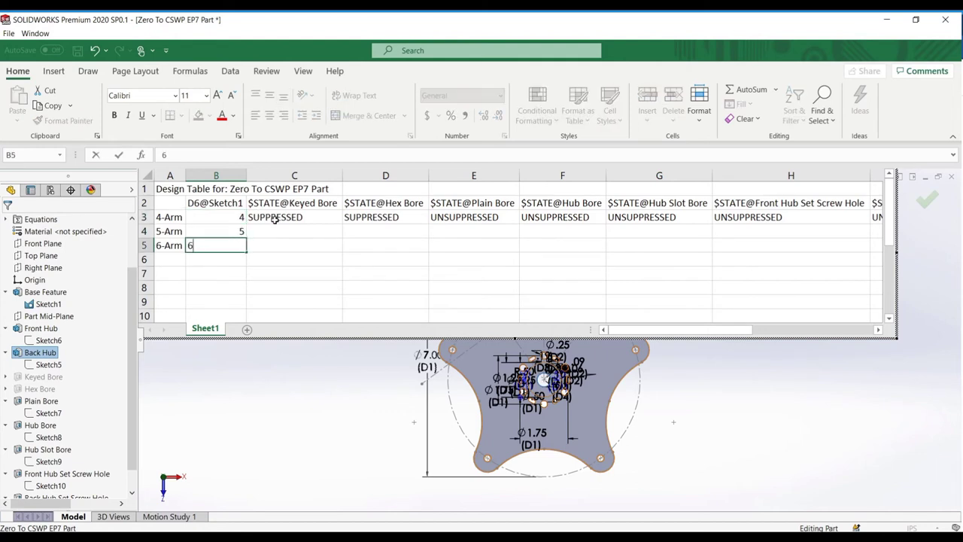
- Copy the 4-Arm suppression states down to the 5-Arm and 6-Arm rows
drag(277, 216, 801, 222)
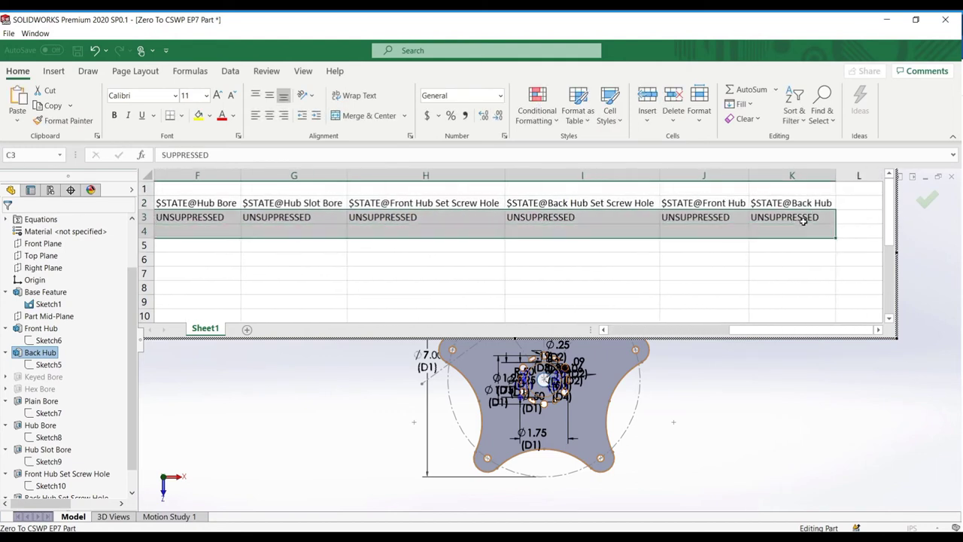
click(802, 222)
click(704, 259)
drag(797, 330, 466, 366)
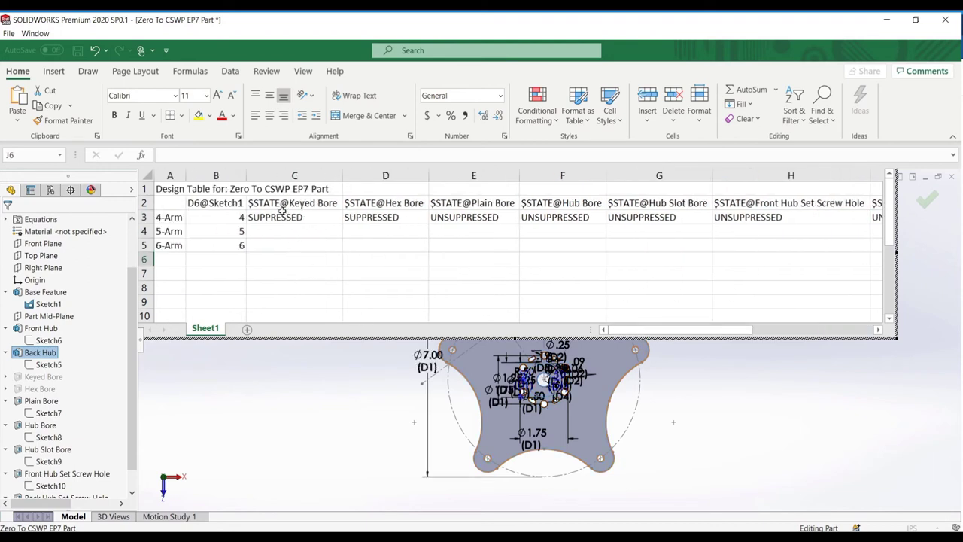
drag(279, 215, 837, 253)
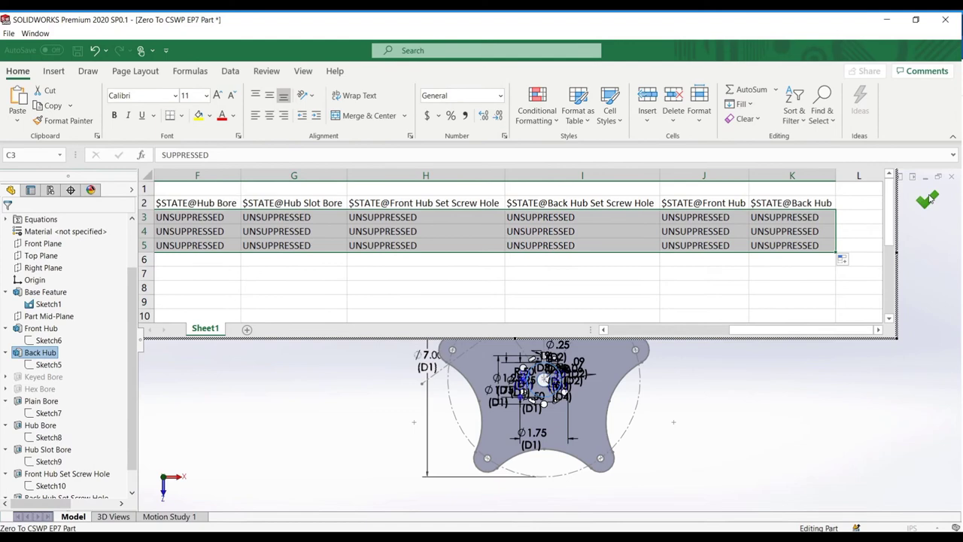
- Close the design table to generate the 4-Arm, 5-Arm and 6-Arm configurations
click(927, 200)
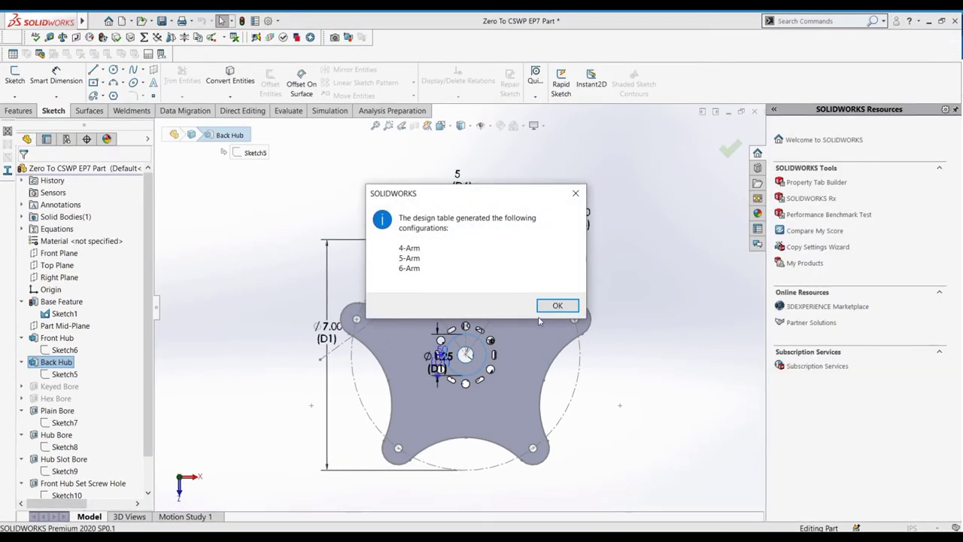
click(556, 304)
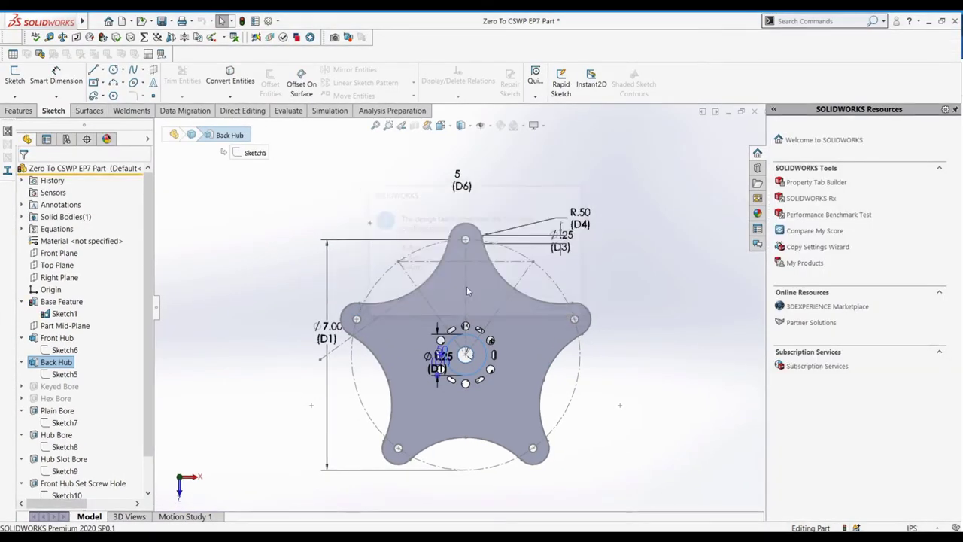
click(68, 140)
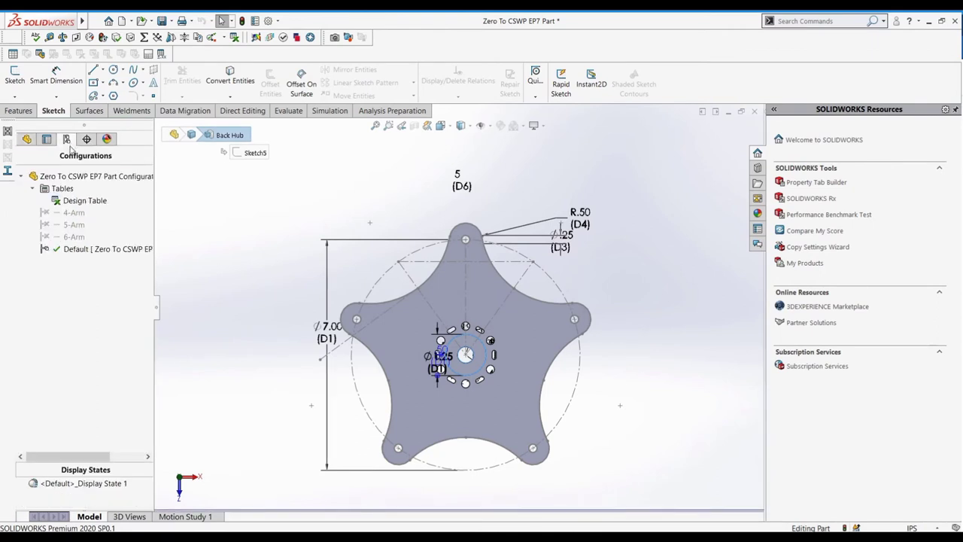
- Preview the 4-Arm, 6-Arm, 5-Arm and Default configurations, finishing on 6-Arm
double_click(69, 214)
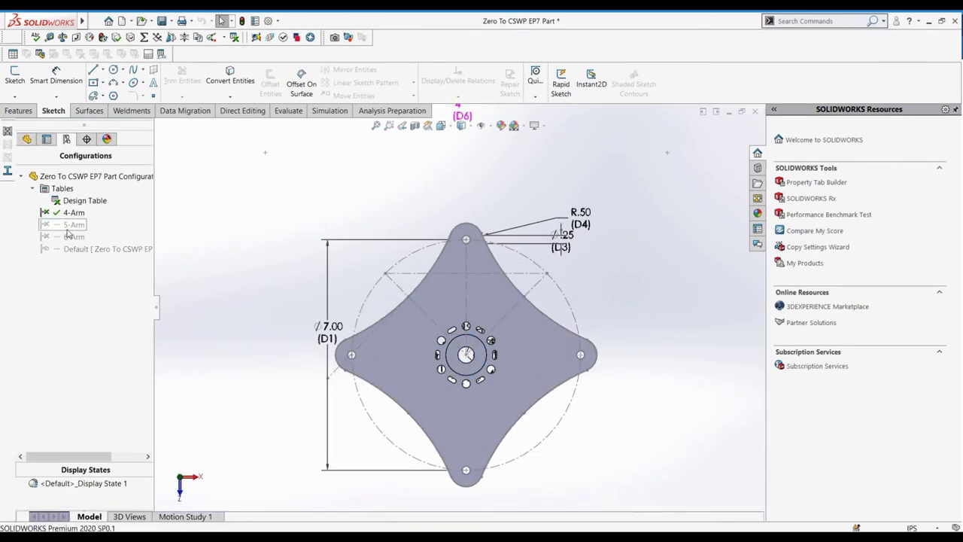
double_click(70, 236)
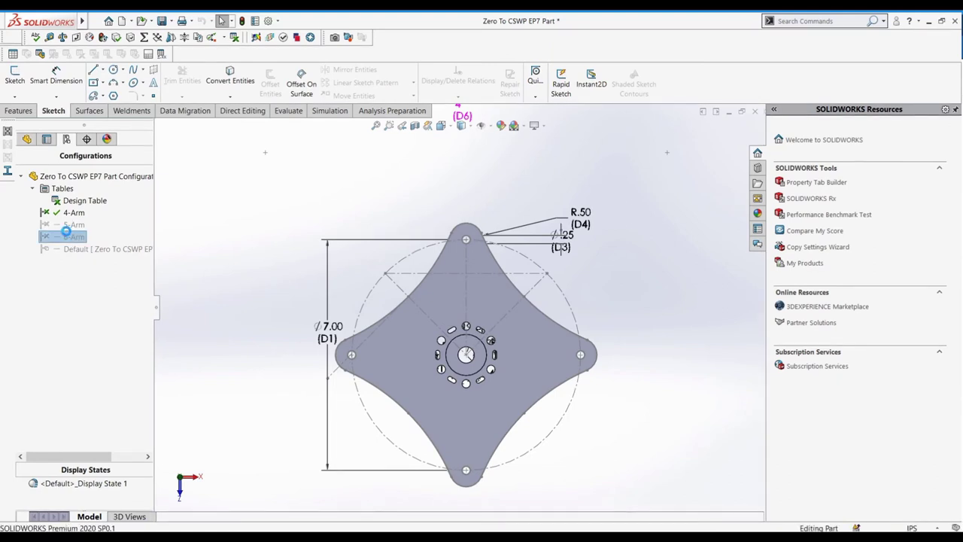
double_click(61, 224)
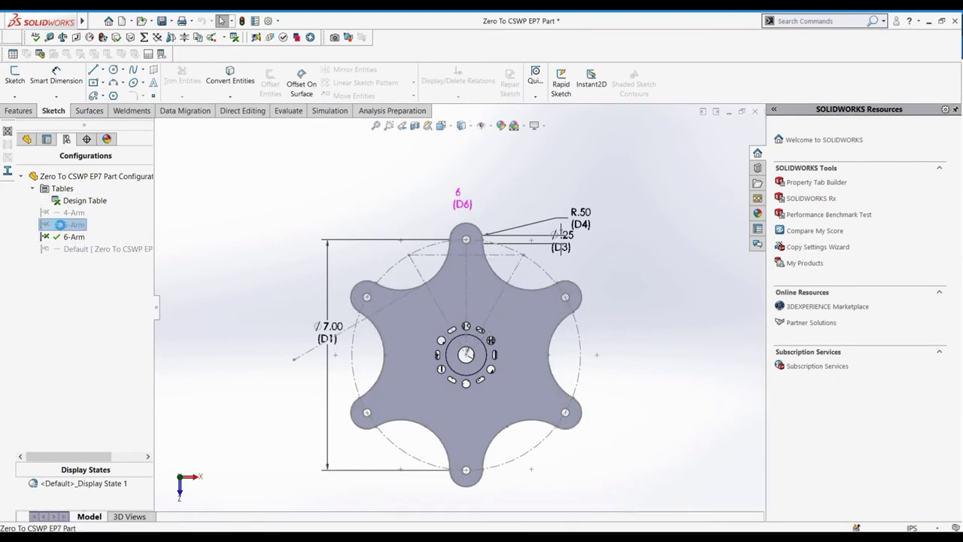
double_click(67, 248)
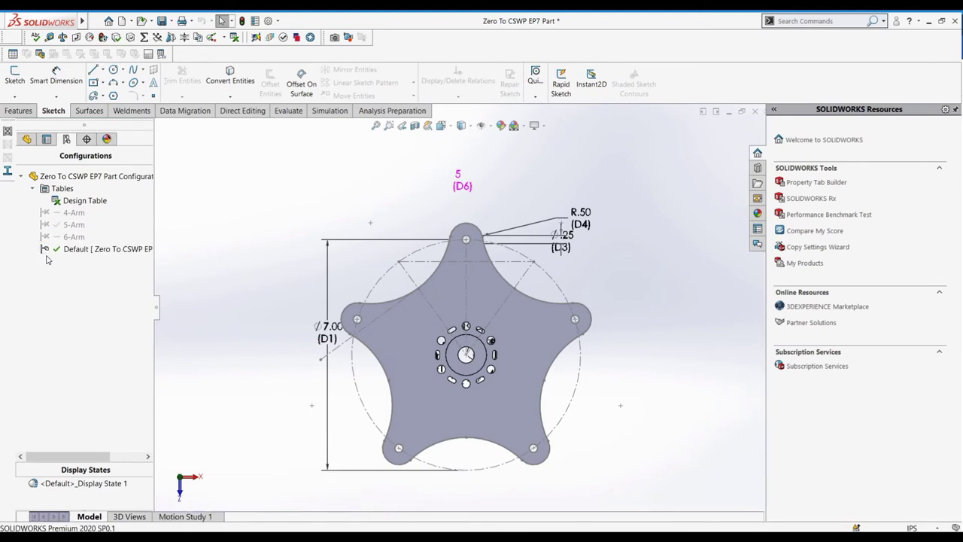
double_click(60, 238)
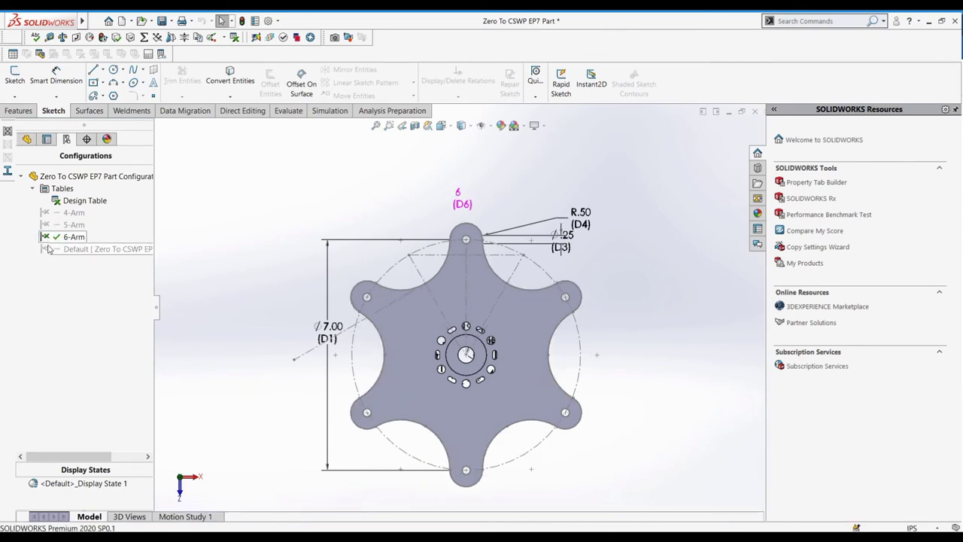
- Delete the Default configuration and confirm the deletion
right_click(51, 249)
click(76, 295)
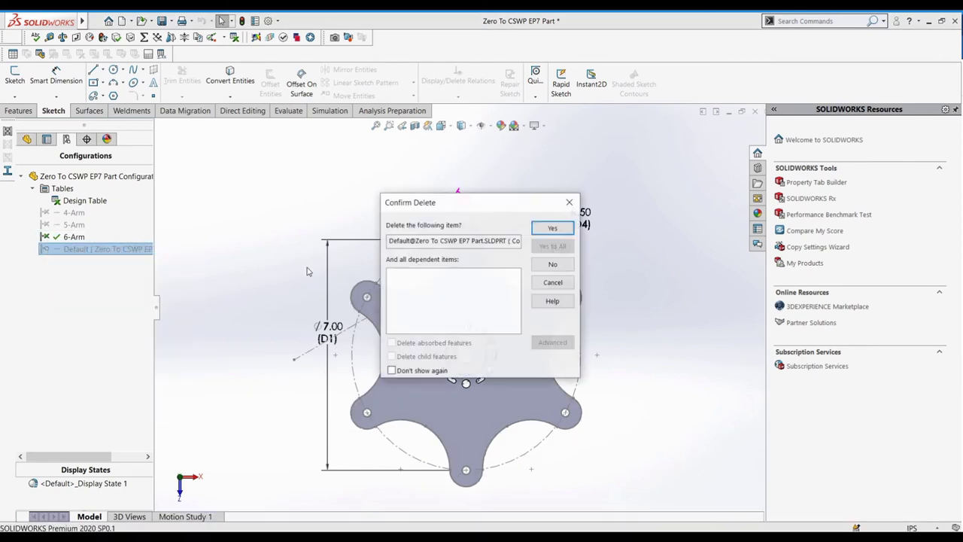
click(538, 231)
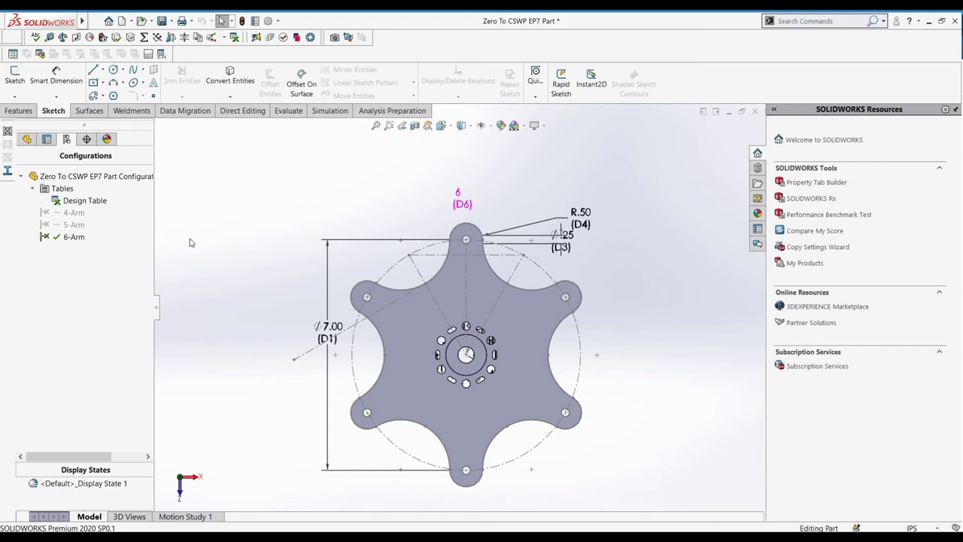
right_click(104, 203)
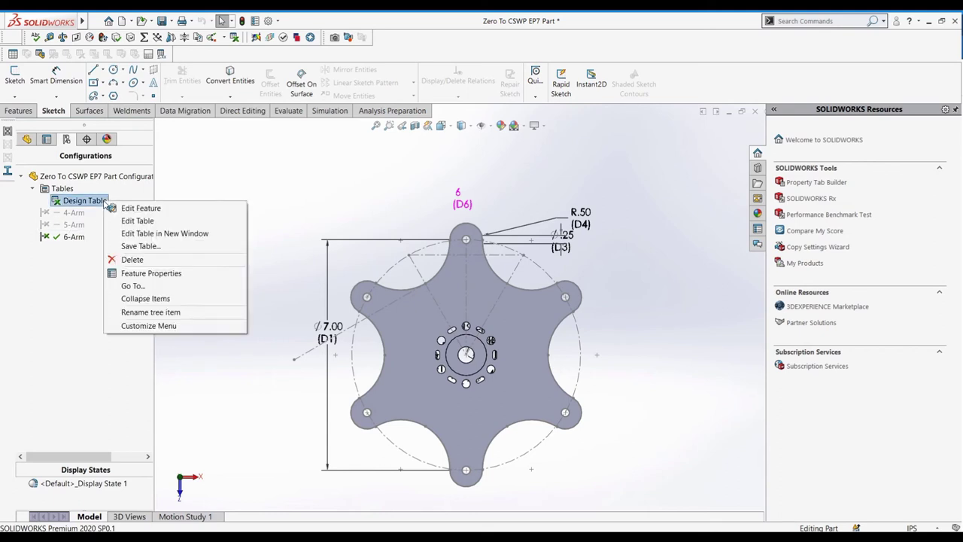
- Reopen the design table and add a $Parent column header in cell L2
click(132, 218)
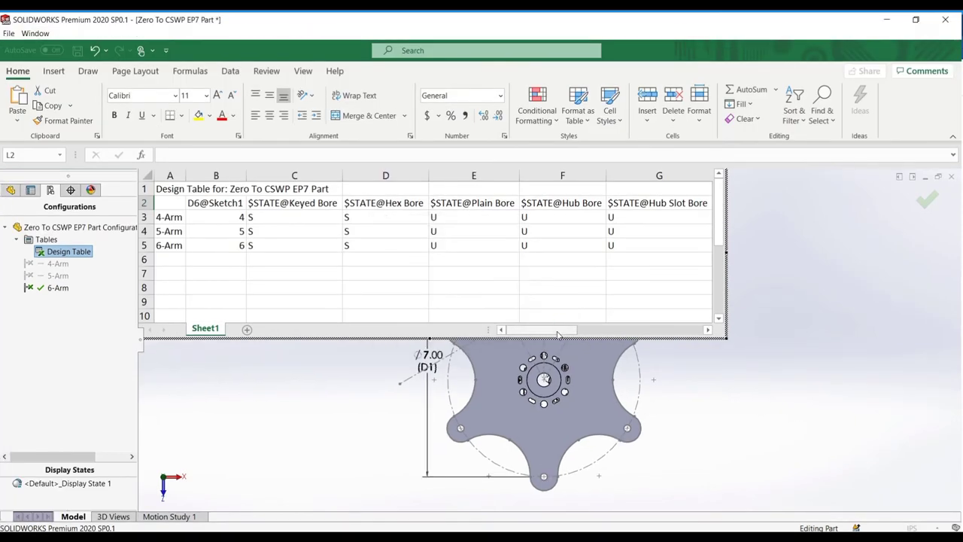
drag(557, 334, 669, 329)
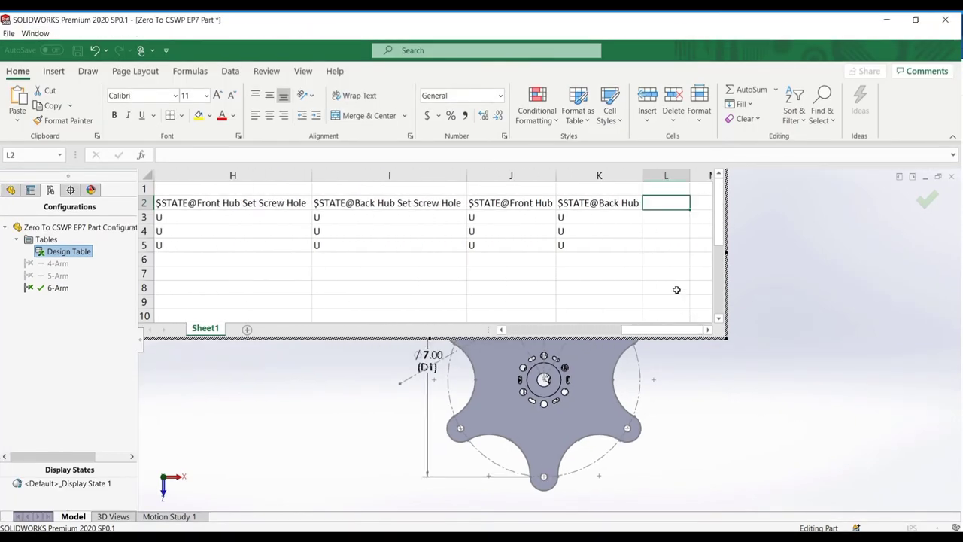
double_click(652, 204)
text($Parent)
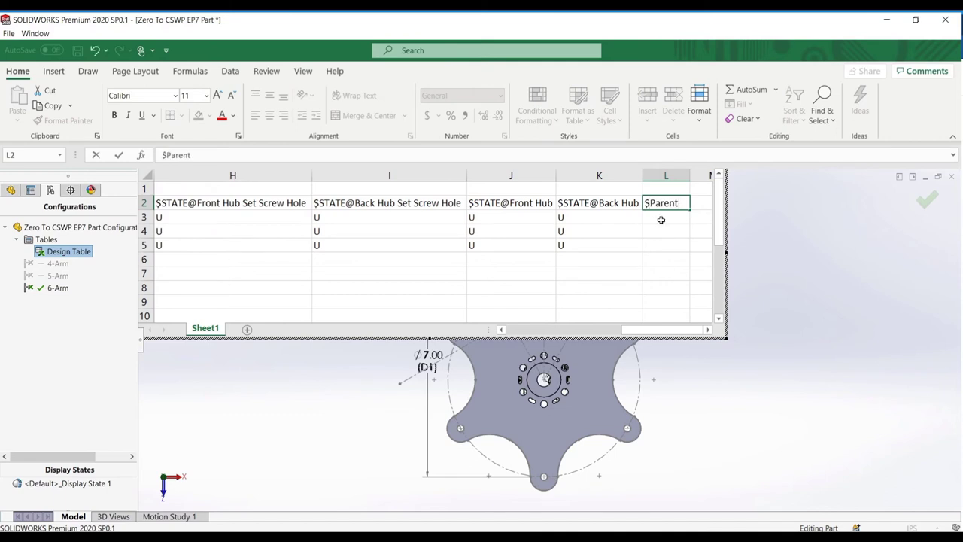
click(661, 219)
drag(661, 329, 594, 330)
- Add row 6 named 6-Arm Hex Bore with parent 6-Arm, widening column A to fit
click(176, 261)
double_click(177, 261)
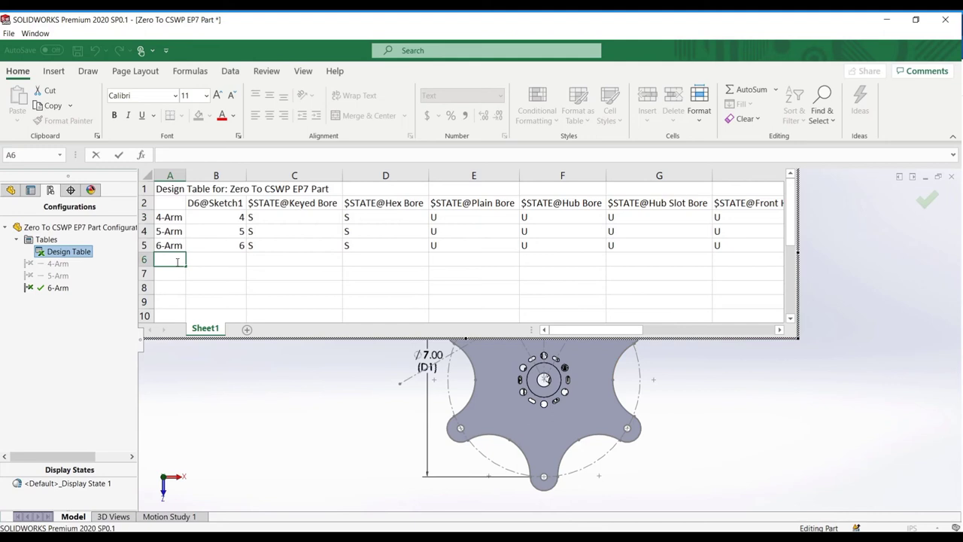
text(6-Arm Hex Bore)
drag(576, 328, 713, 322)
click(656, 258)
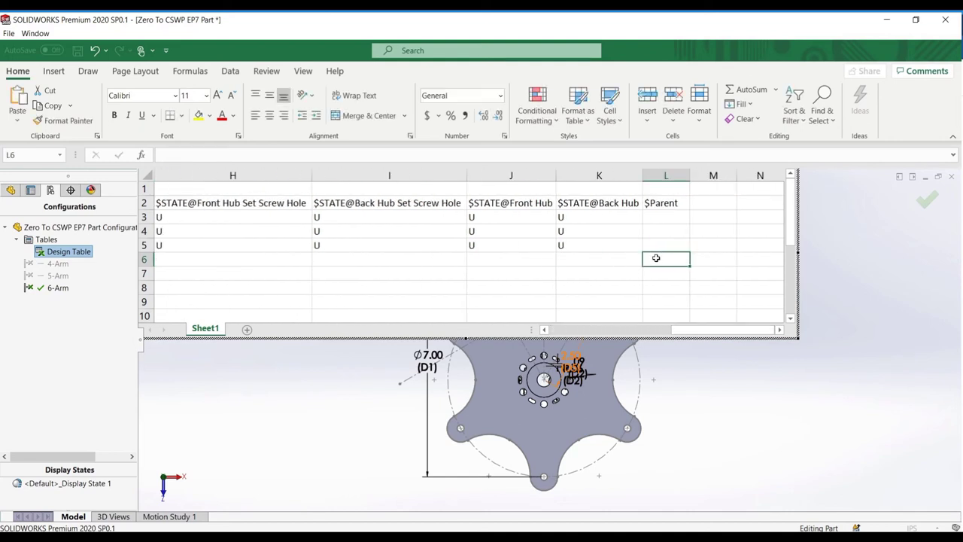
text(6-Arm)
drag(696, 329, 569, 347)
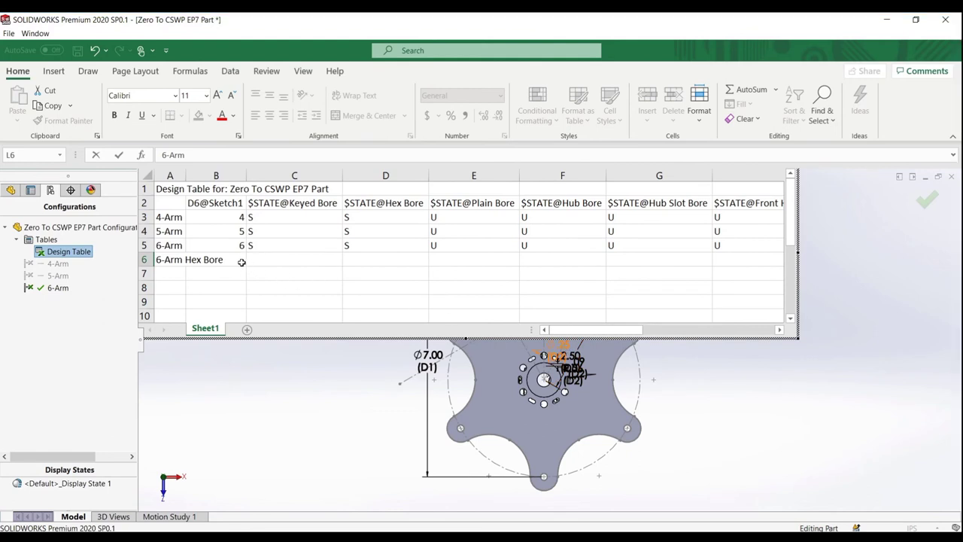
click(188, 175)
drag(186, 175, 227, 182)
- Give the new row D6 value 6, Hex Bore U, and Keyed, Plain, Hub, Hub Slot Bore S
click(258, 273)
click(257, 260)
text(6)
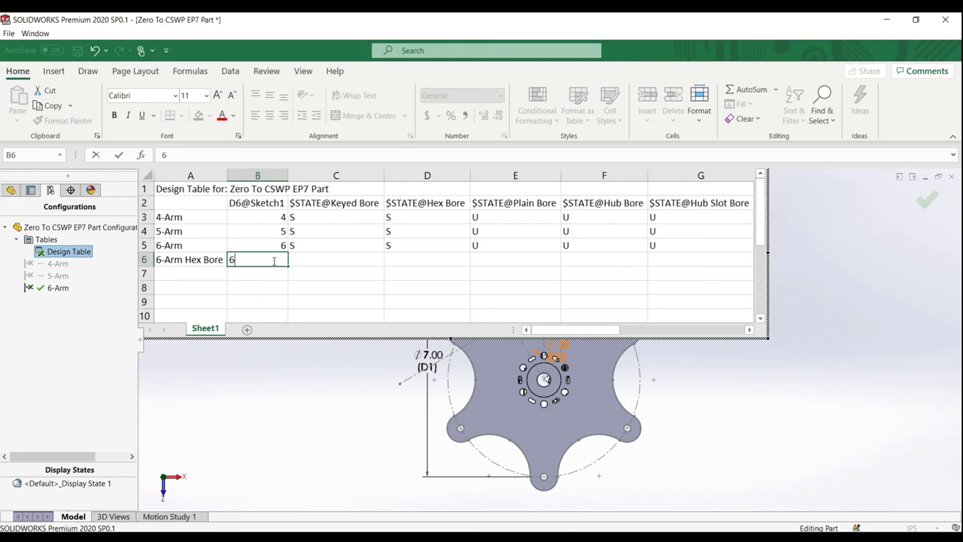
click(309, 261)
text(S)
click(423, 259)
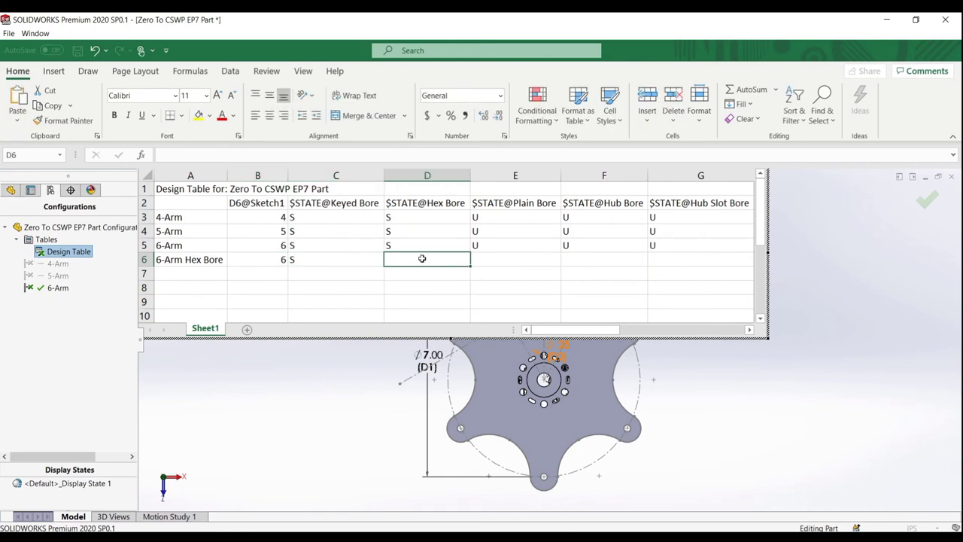
text(U)
click(482, 260)
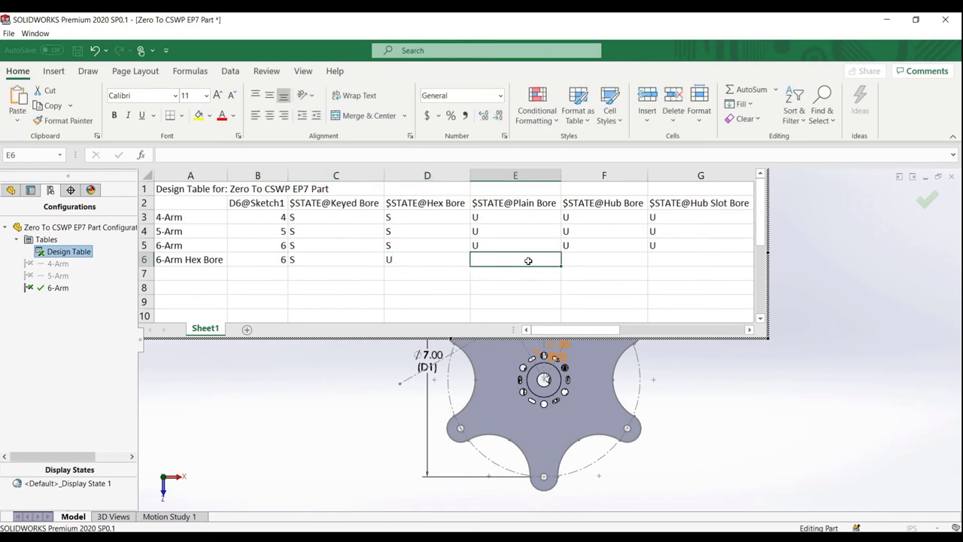
text(S)
click(578, 259)
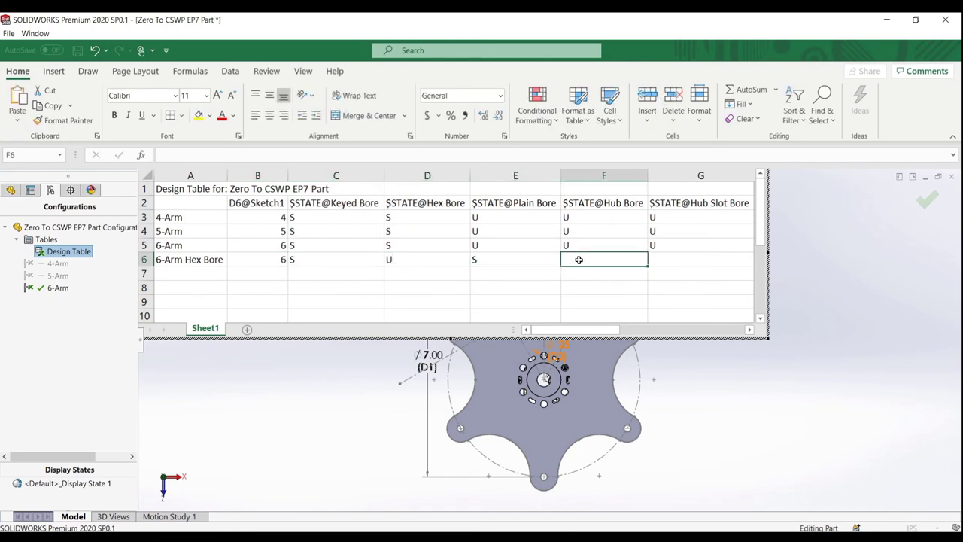
text(S)
click(668, 263)
text(S)
- Set the remaining states to S, S and U for the new row, then close the table
drag(581, 330, 662, 330)
click(469, 263)
click(612, 256)
text(S)
click(505, 266)
text(S)
click(565, 260)
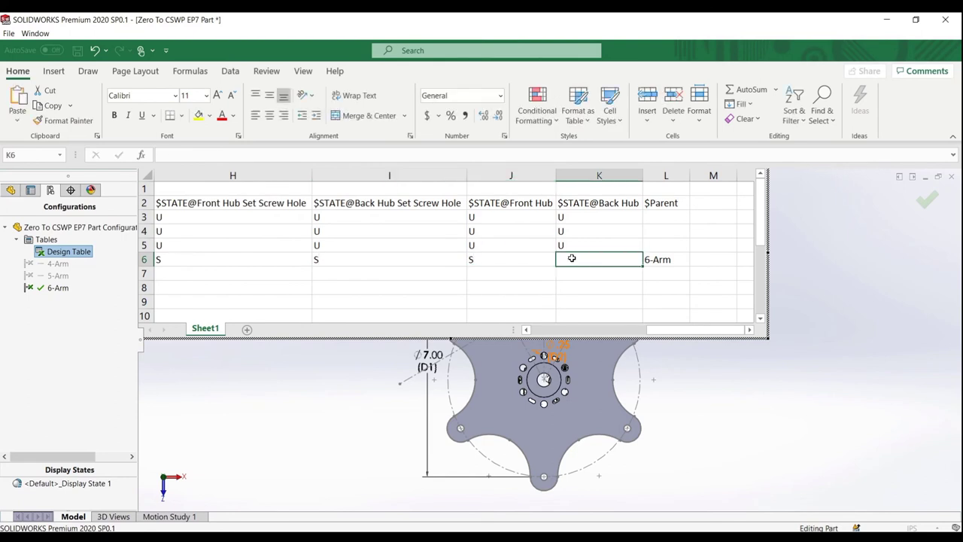
text(U)
click(927, 198)
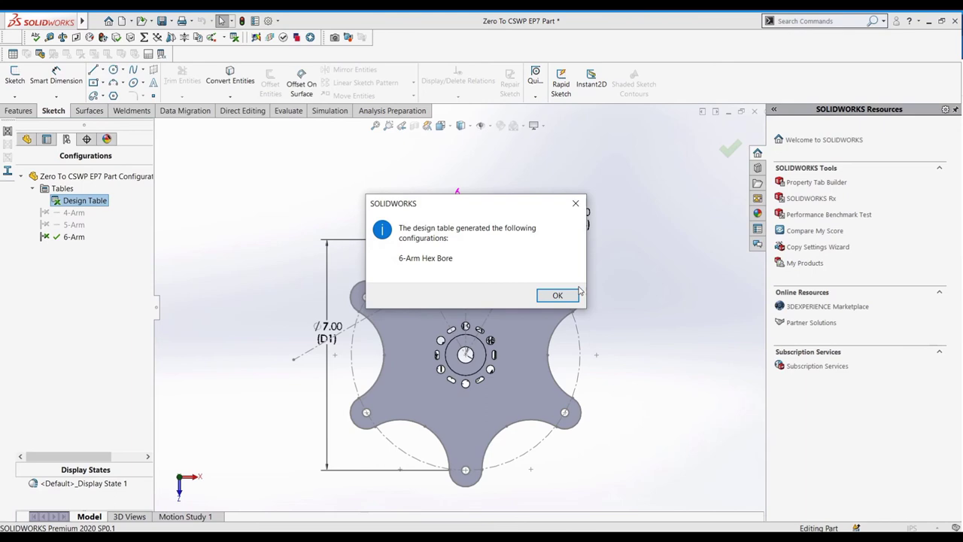
- Acknowledge the new configuration and activate 6-Arm Hex Bore under 6-Arm
click(556, 295)
click(32, 236)
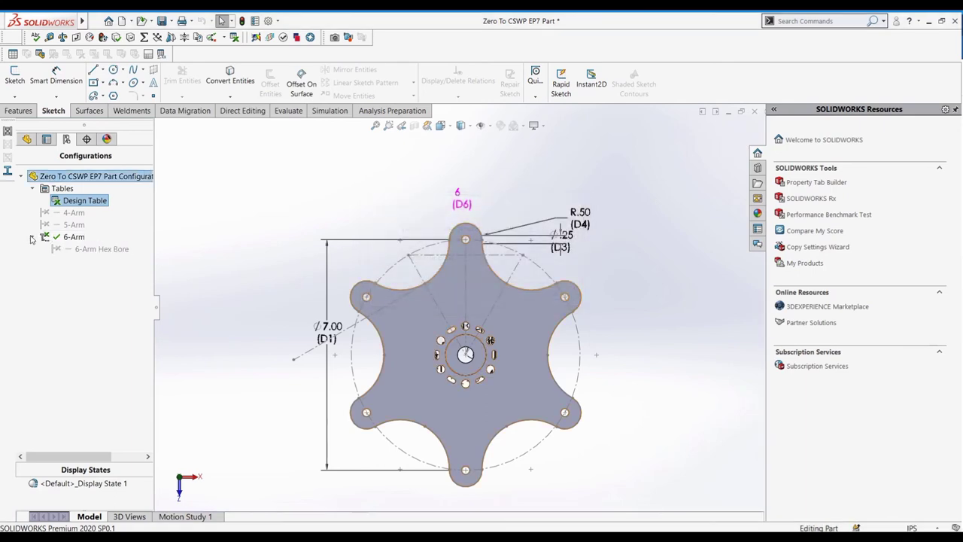
click(90, 249)
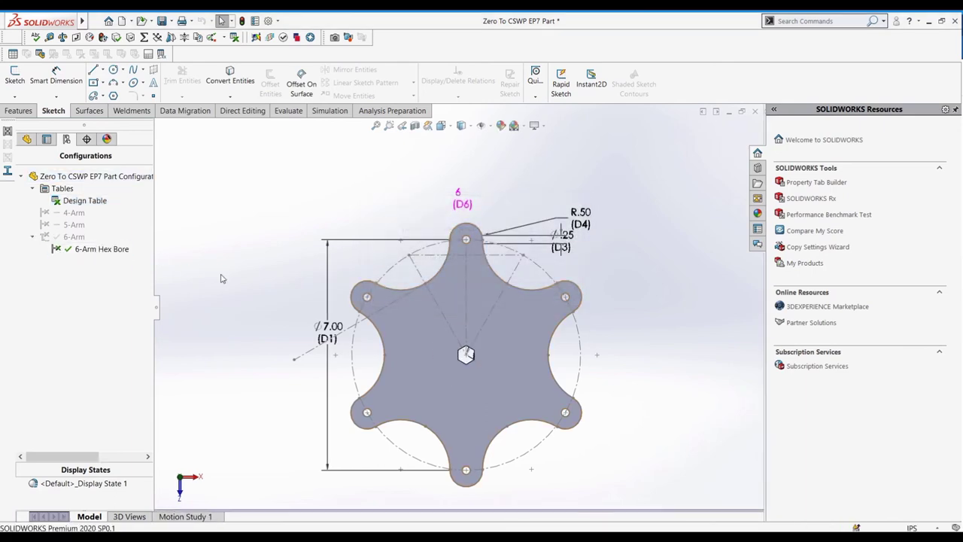
- Orbit around the hex-bored six-arm hub, then return to the front view
scroll(471, 362, down, 3)
middle_drag(471, 362, 361, 370)
scroll(335, 371, up, 3)
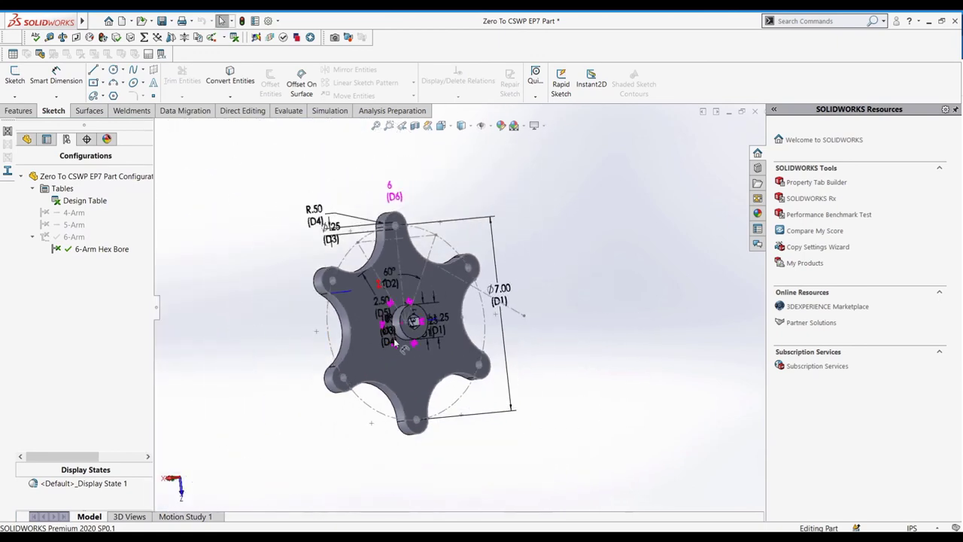
scroll(388, 324, down, 3)
middle_drag(388, 325, 485, 288)
key(ctrl+8)
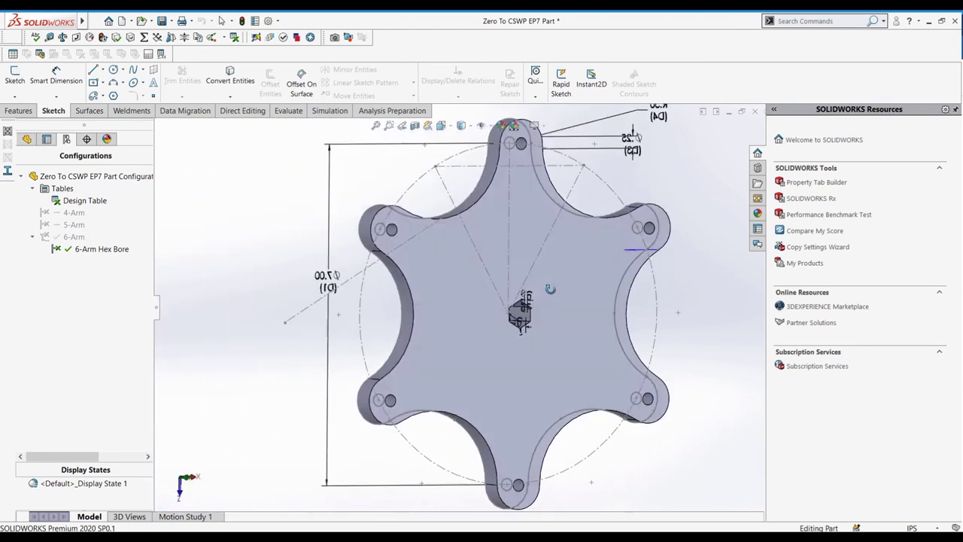
scroll(526, 294, down, 3)
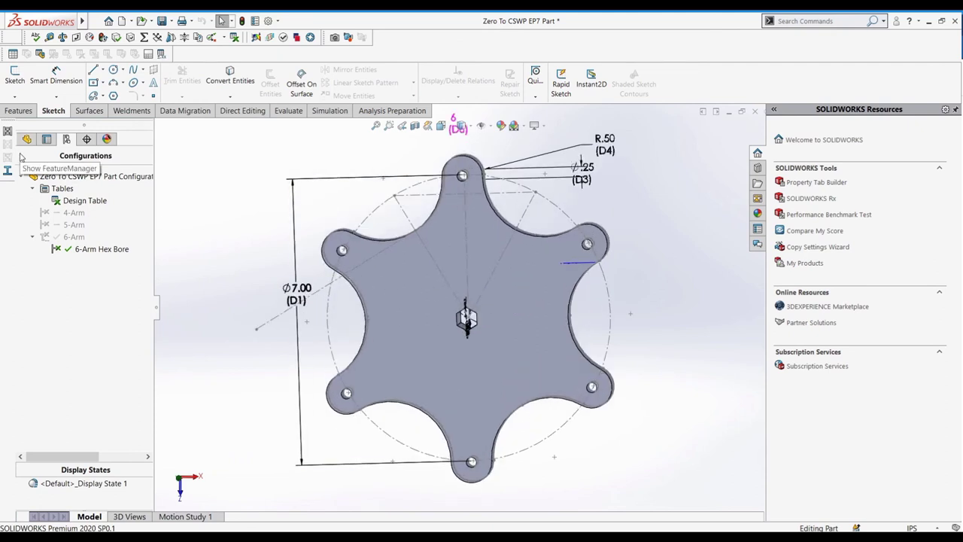
- In the Design Table feature settings, switch Edit Control to Block model edits, then back to Allow model edits
right_click(71, 200)
click(104, 206)
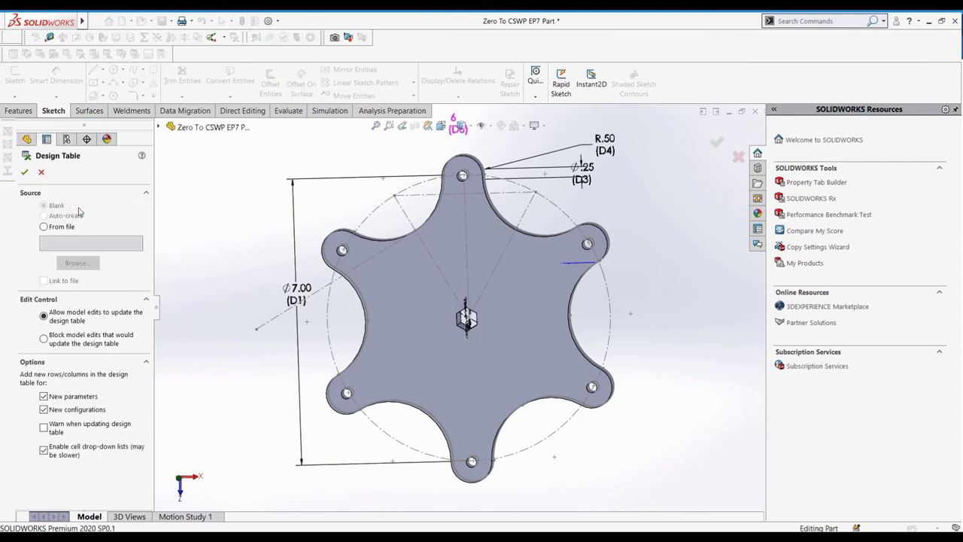
click(53, 343)
click(57, 319)
- Confirm the Design Table settings and deselect, leaving 6-Arm Hex Bore active
click(24, 172)
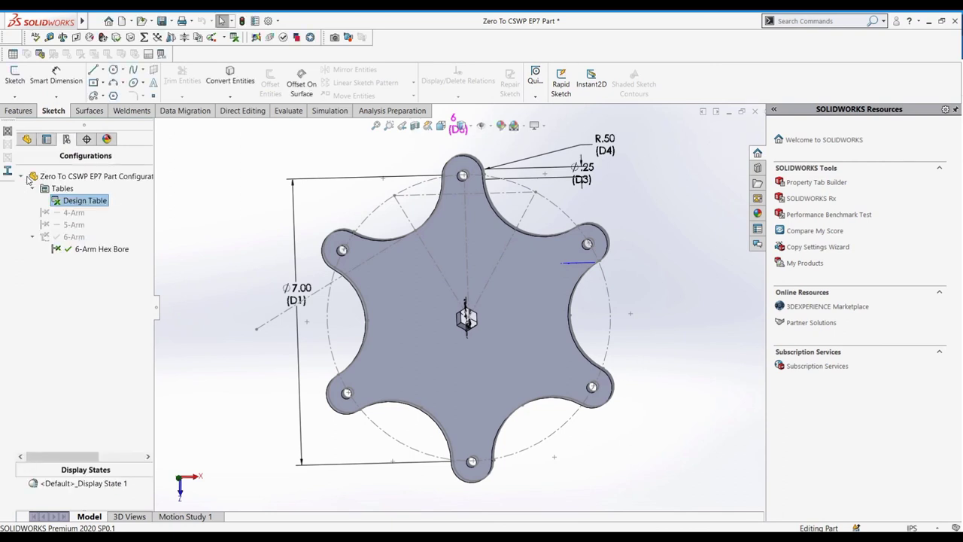
click(189, 215)
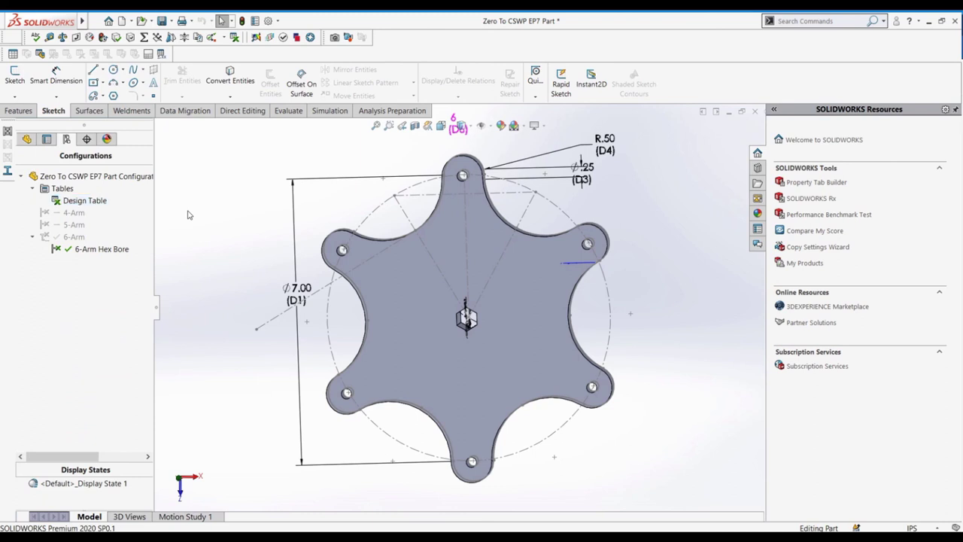